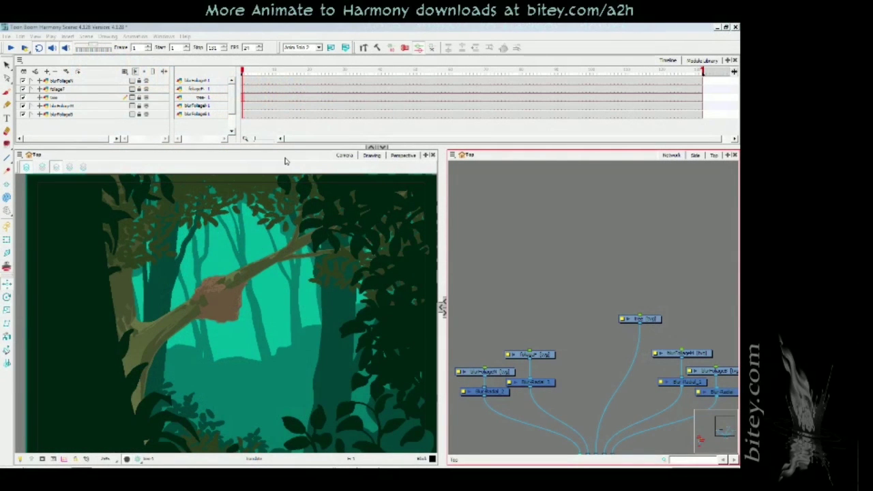
- Preview the blurred render of the forest scene in the Camera view and return to the OpenGL view
{"action": "left_click", "coordinate": [137, 459]}
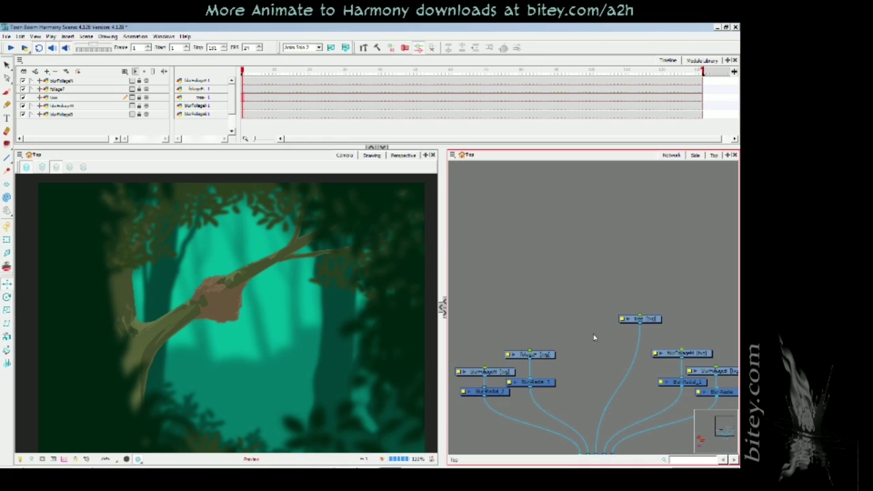
{"action": "left_click_drag", "start_coordinate": [594, 337], "coordinate": [589, 312]}
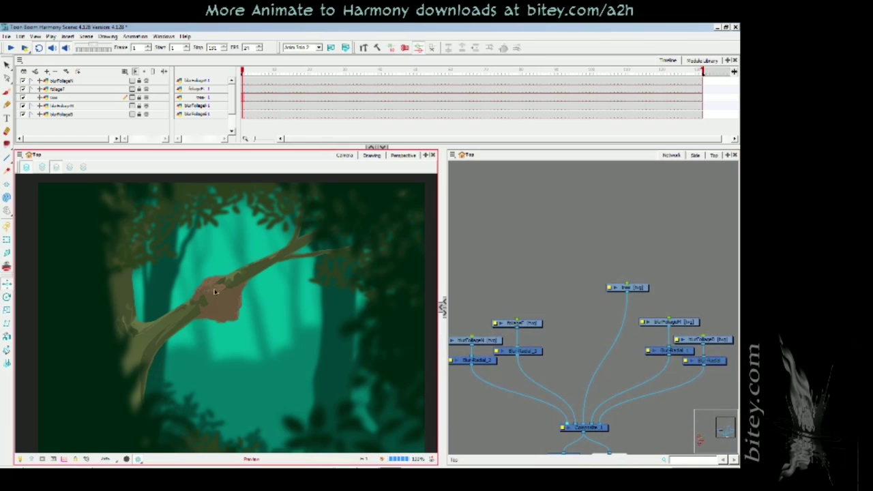
{"action": "left_click", "coordinate": [126, 459]}
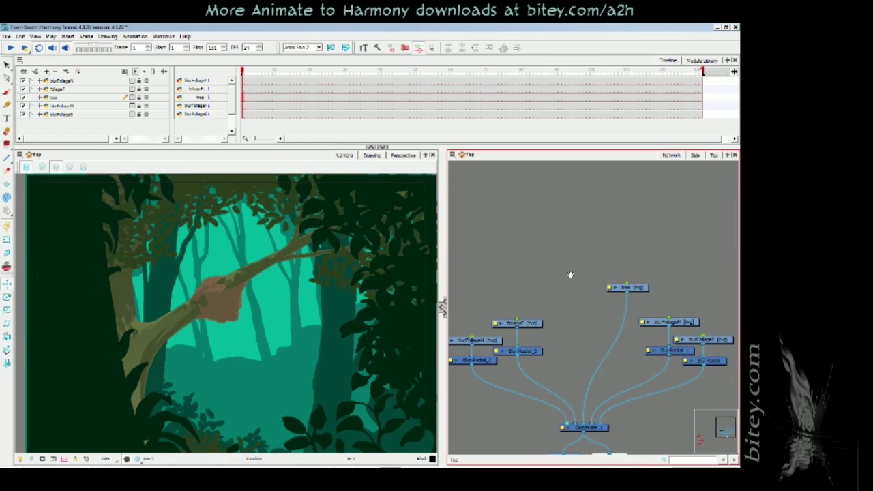
{"action": "left_click_drag", "start_coordinate": [571, 274], "coordinate": [574, 271]}
- Add a particle System Composite module to the network above the tree and foliage nodes
{"action": "left_click", "coordinate": [703, 61]}
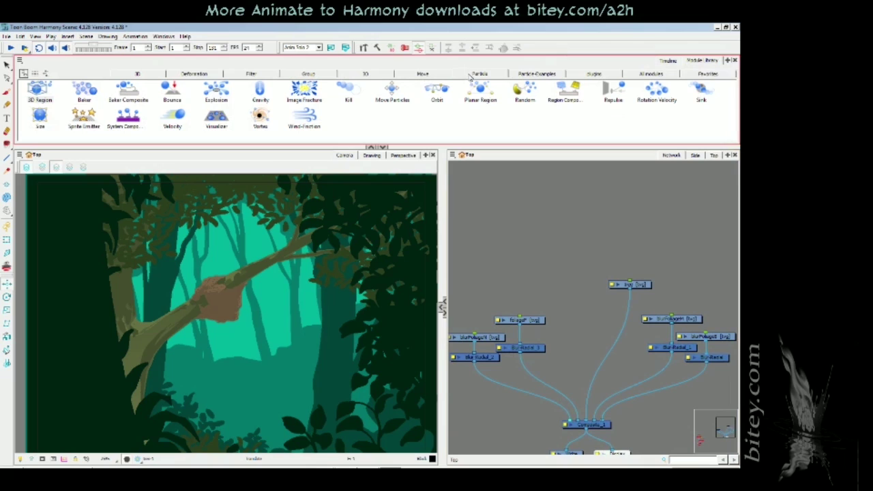
{"action": "left_click", "coordinate": [522, 190]}
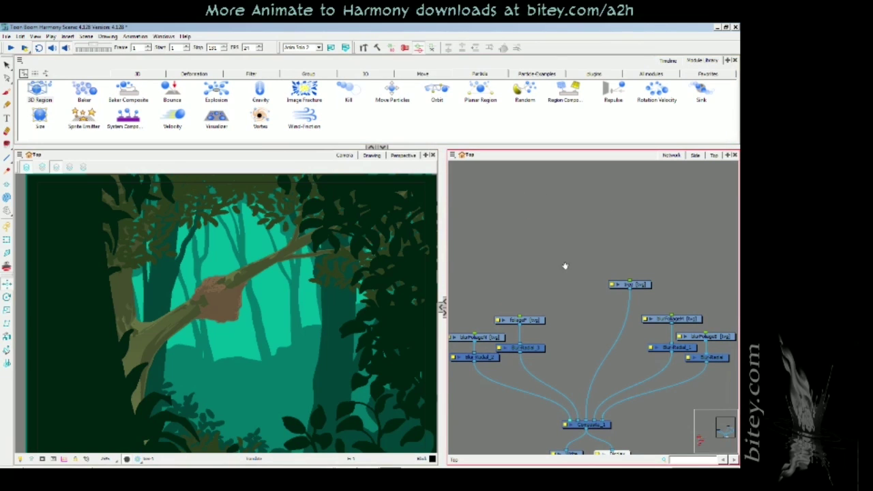
{"action": "scroll", "coordinate": [489, 209], "scroll_direction": "down", "scroll_amount": 1}
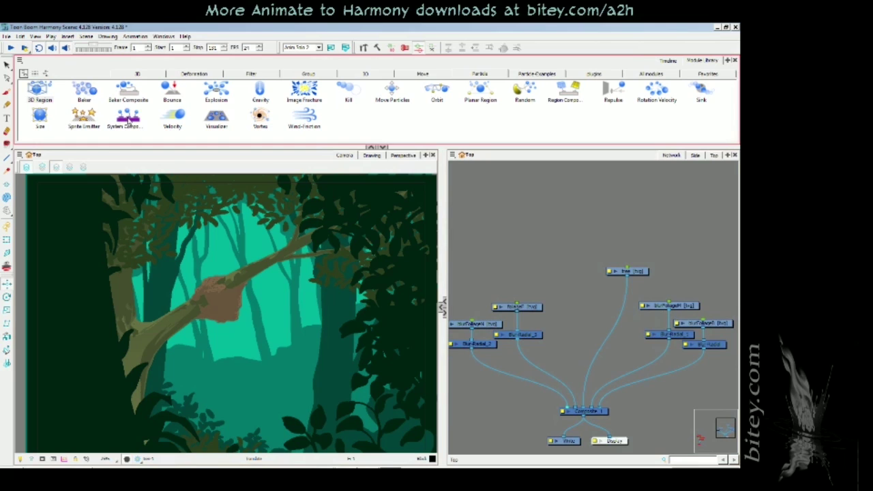
{"action": "left_click_drag", "start_coordinate": [127, 120], "coordinate": [561, 221]}
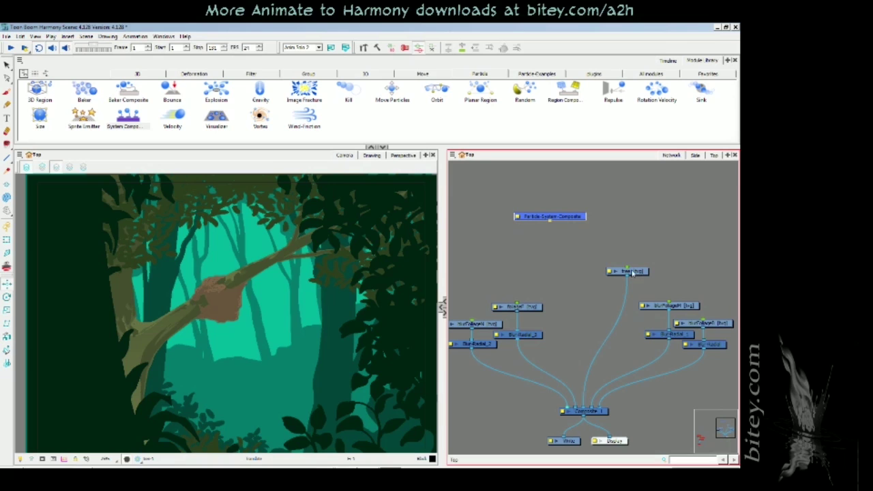
{"action": "left_click", "coordinate": [588, 411]}
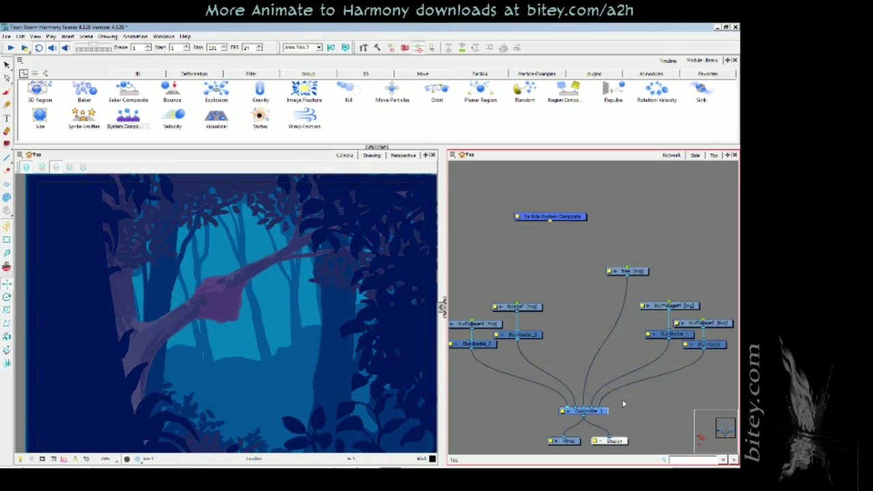
{"action": "left_click", "coordinate": [593, 265]}
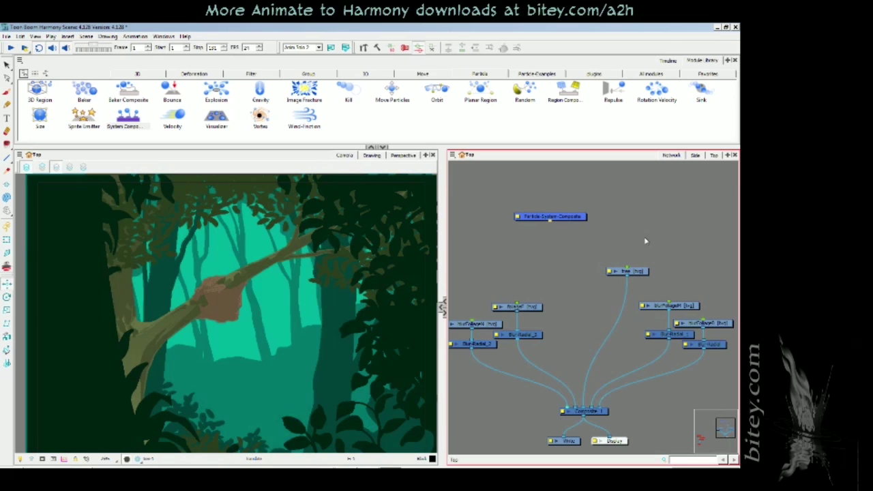
{"action": "left_click_drag", "start_coordinate": [584, 219], "coordinate": [582, 218]}
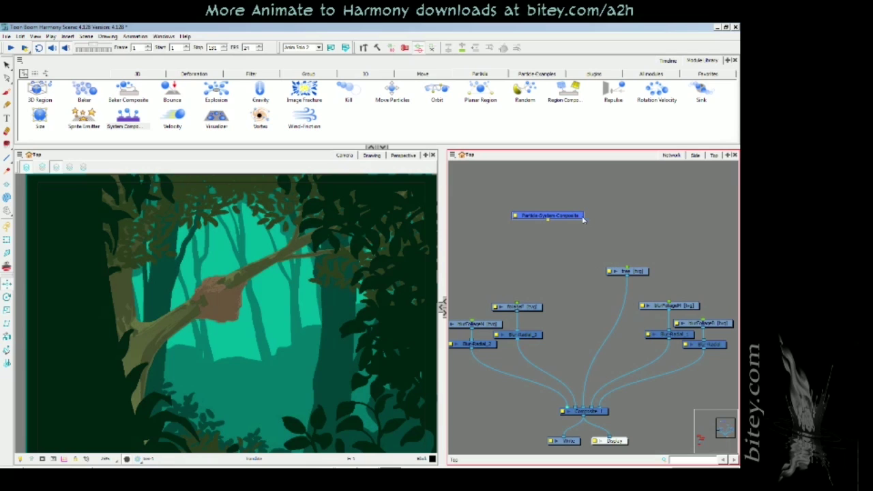
{"action": "left_click", "coordinate": [607, 224]}
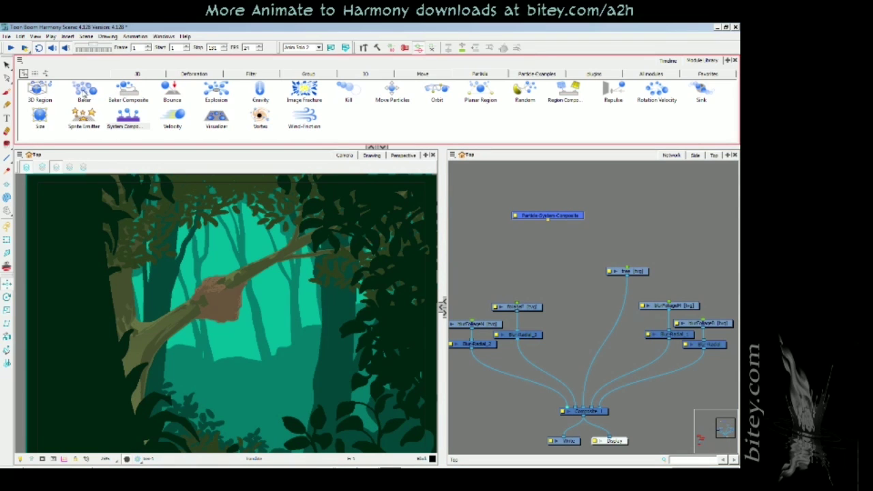
- Add a Particle Baker module below the Particle-System-Composite and connect the composite's output to it
{"action": "left_click_drag", "start_coordinate": [84, 92], "coordinate": [556, 238]}
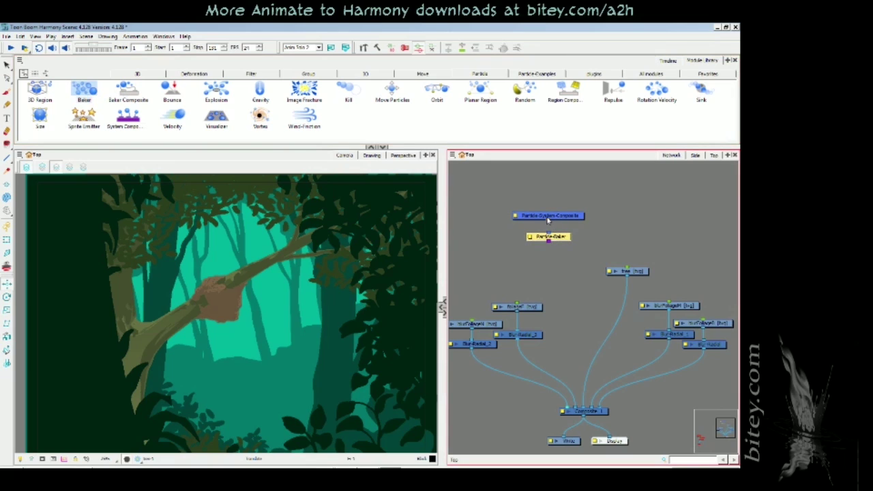
{"action": "left_click", "coordinate": [566, 190]}
{"action": "left_click", "coordinate": [556, 214]}
{"action": "left_click", "coordinate": [566, 237]}
{"action": "left_click_drag", "start_coordinate": [564, 235], "coordinate": [565, 236]}
{"action": "left_click_drag", "start_coordinate": [566, 195], "coordinate": [562, 238]}
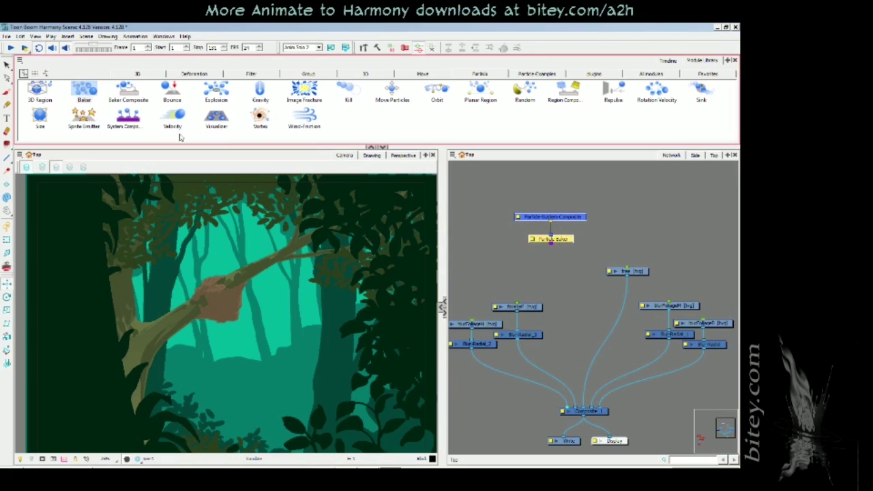
- Add a particle Visualizer module below the Particle-Baker and connect it between the baker and the scene's main composite
{"action": "left_click", "coordinate": [216, 121]}
{"action": "left_click_drag", "start_coordinate": [313, 156], "coordinate": [565, 268]}
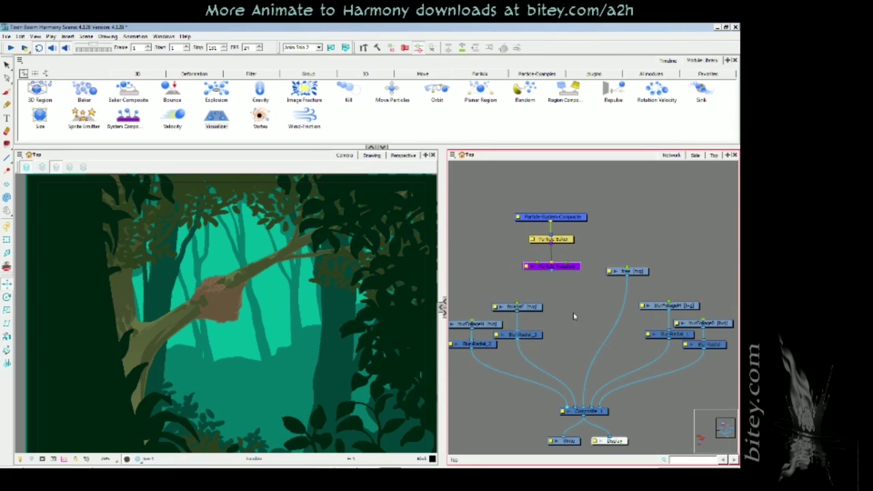
{"action": "mouse_move", "coordinate": [574, 307]}
{"action": "left_mouse_down"}
{"action": "mouse_move", "coordinate": [570, 293]}
{"action": "mouse_move", "coordinate": [571, 305]}
{"action": "left_mouse_up"}
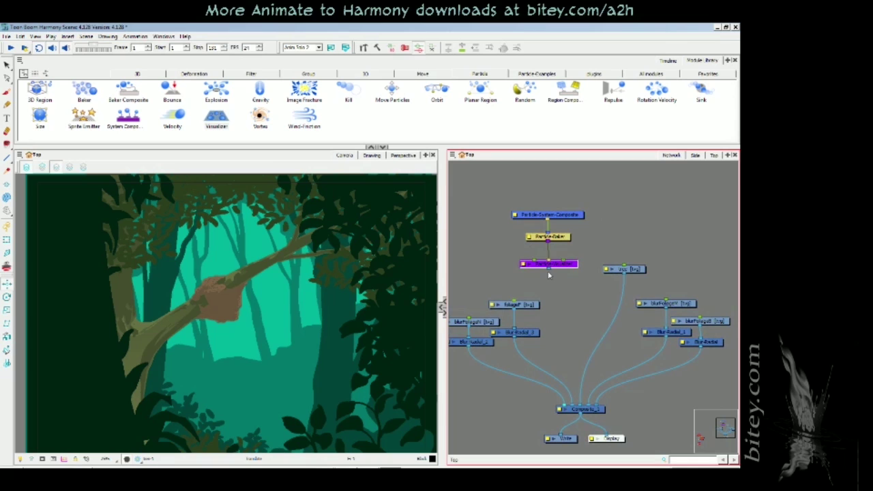
{"action": "left_click_drag", "start_coordinate": [571, 285], "coordinate": [573, 396]}
{"action": "left_click_drag", "start_coordinate": [513, 197], "coordinate": [563, 264]}
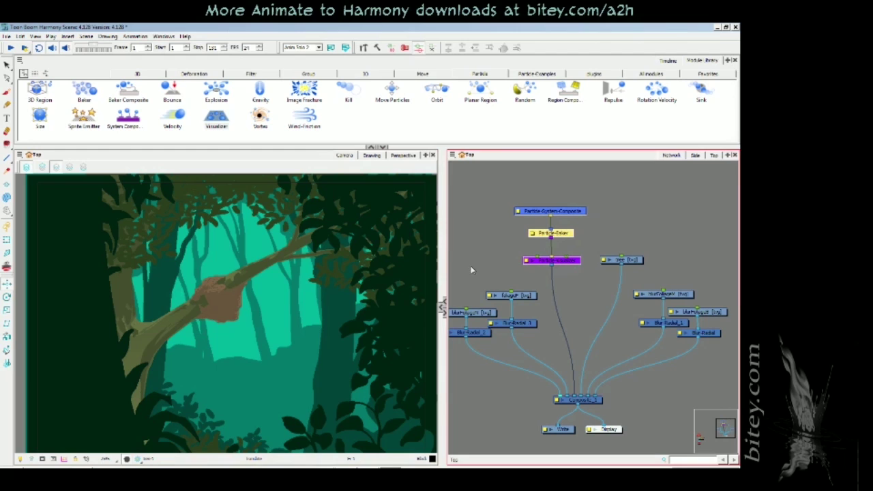
- Add a Sprite Emitter module above the Particle-System-Composite and connect its output to that composite
{"action": "left_click", "coordinate": [430, 228]}
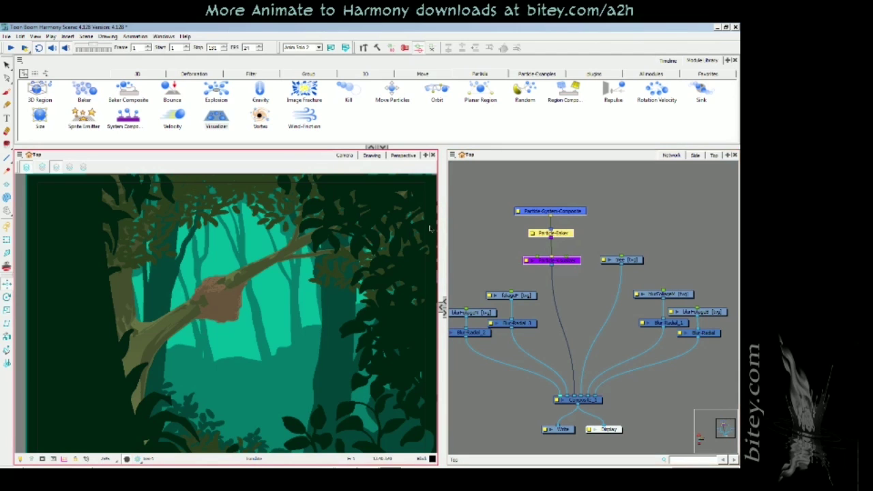
{"action": "left_click", "coordinate": [623, 211]}
{"action": "left_click_drag", "start_coordinate": [623, 211], "coordinate": [626, 295]}
{"action": "left_click", "coordinate": [564, 298]}
{"action": "left_click_drag", "start_coordinate": [565, 298], "coordinate": [565, 296]}
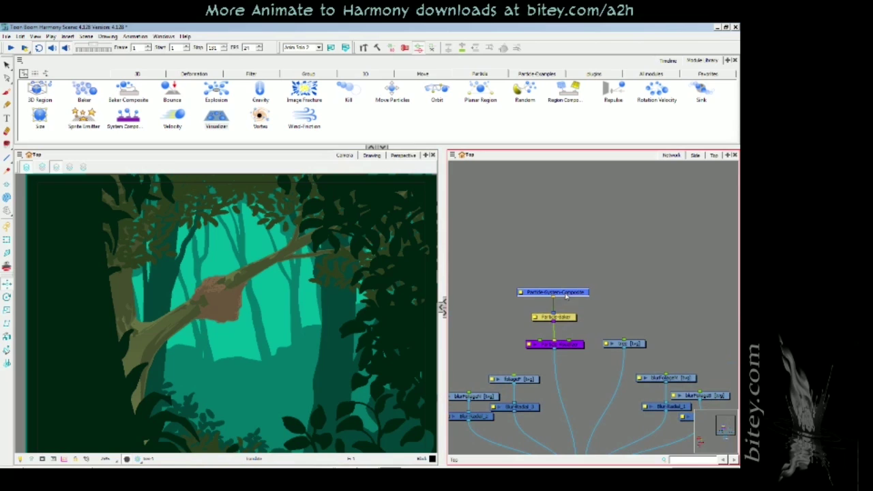
{"action": "left_click", "coordinate": [566, 348]}
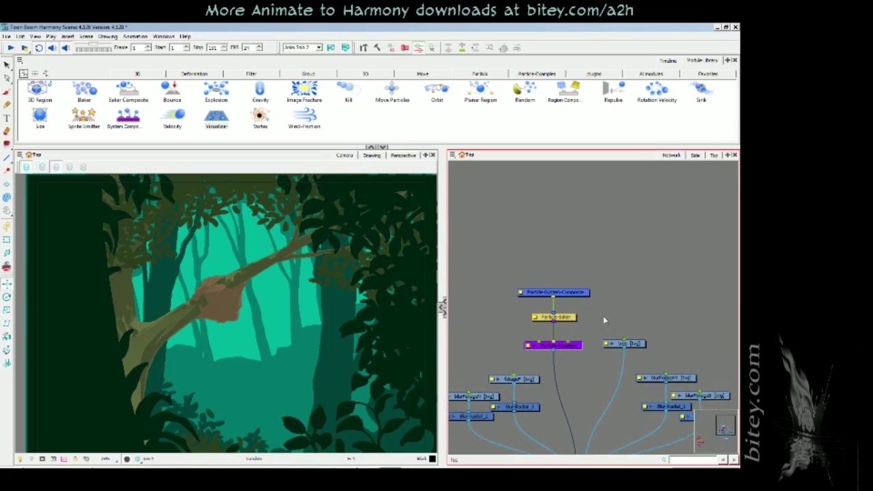
{"action": "left_click", "coordinate": [576, 293]}
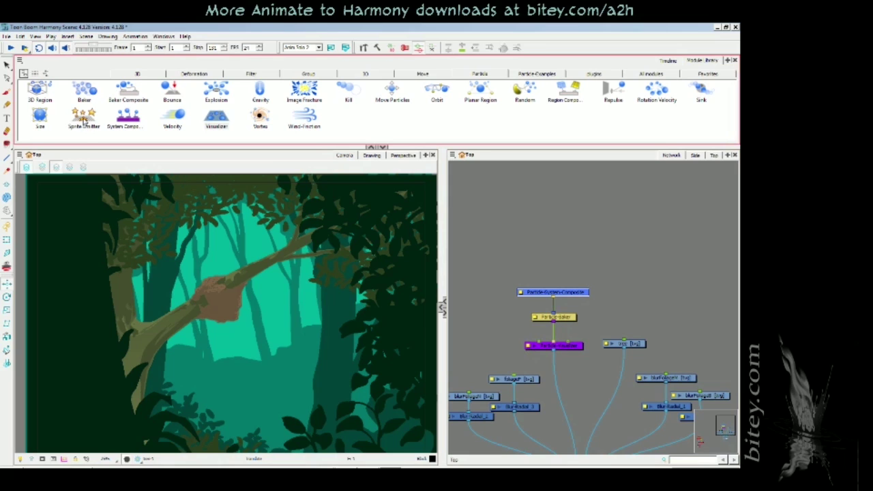
{"action": "left_click_drag", "start_coordinate": [84, 120], "coordinate": [573, 257]}
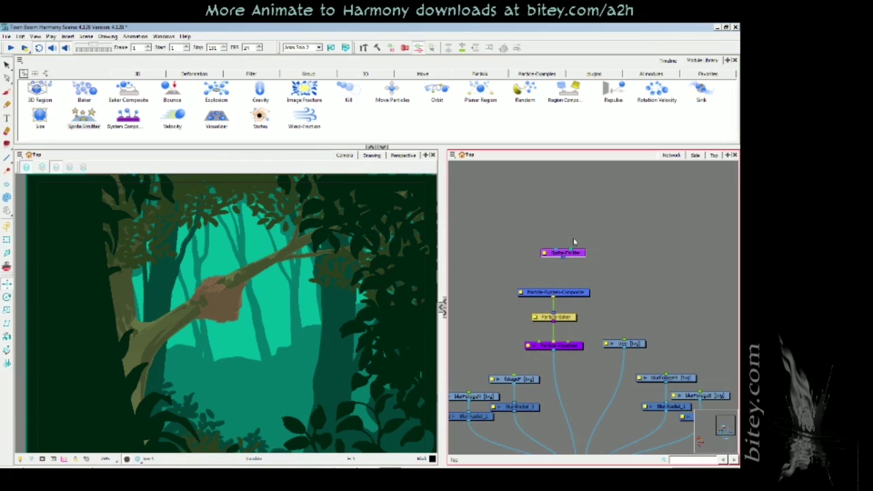
{"action": "left_click_drag", "start_coordinate": [574, 254], "coordinate": [572, 256]}
{"action": "left_click_drag", "start_coordinate": [579, 257], "coordinate": [572, 254]}
{"action": "left_click_drag", "start_coordinate": [512, 232], "coordinate": [576, 252]}
{"action": "left_click", "coordinate": [576, 293]}
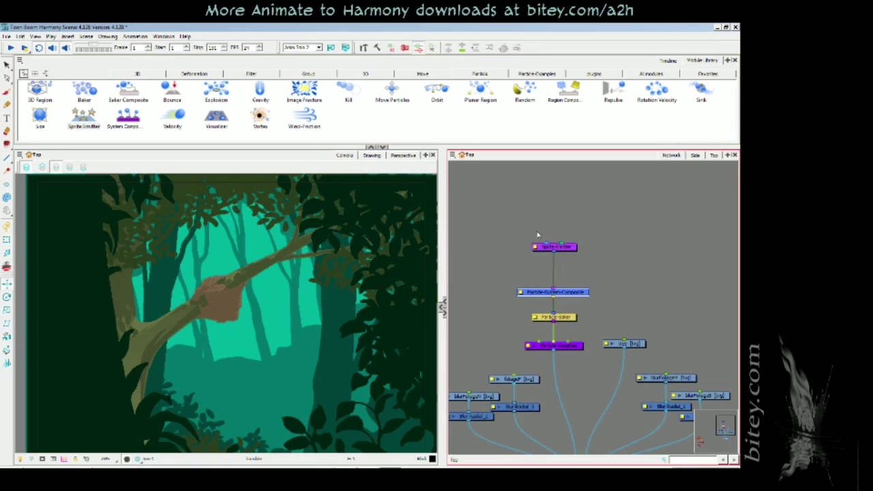
{"action": "left_click_drag", "start_coordinate": [571, 249], "coordinate": [569, 255]}
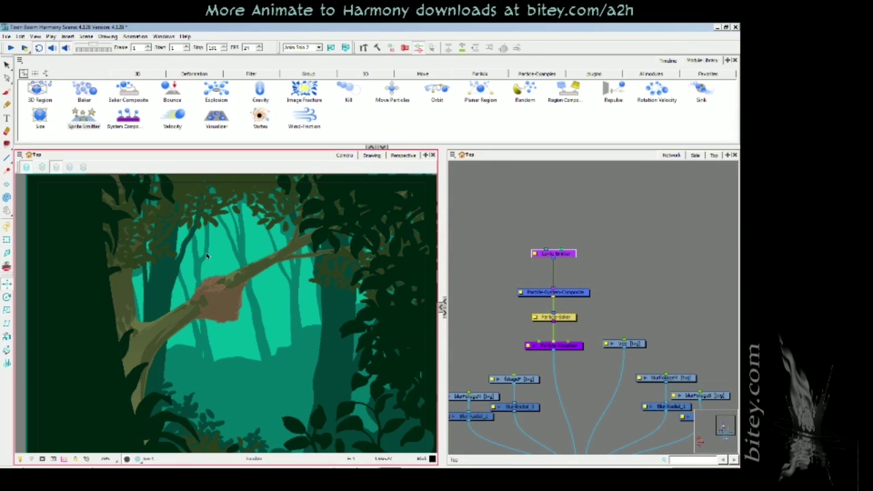
- Examine how the sprite emitter and the other particle modules are arranged as layers in the timeline
{"action": "left_click", "coordinate": [669, 61]}
{"action": "mouse_move", "coordinate": [244, 72]}
{"action": "left_mouse_down"}
{"action": "mouse_move", "coordinate": [590, 78]}
{"action": "mouse_move", "coordinate": [232, 83]}
{"action": "left_mouse_up"}
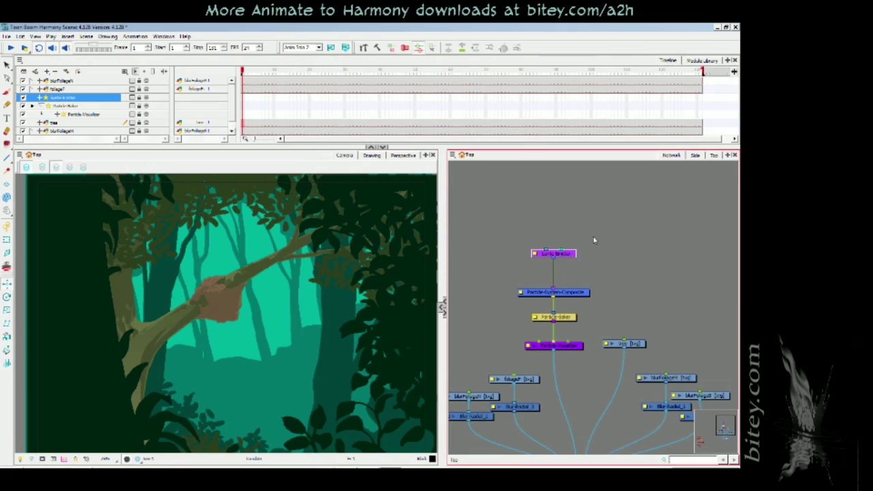
{"action": "left_click_drag", "start_coordinate": [572, 254], "coordinate": [573, 256]}
- Add a 3D Region module above the Sprite-Emitter and connect it to the emitter's region input
{"action": "left_click", "coordinate": [702, 60]}
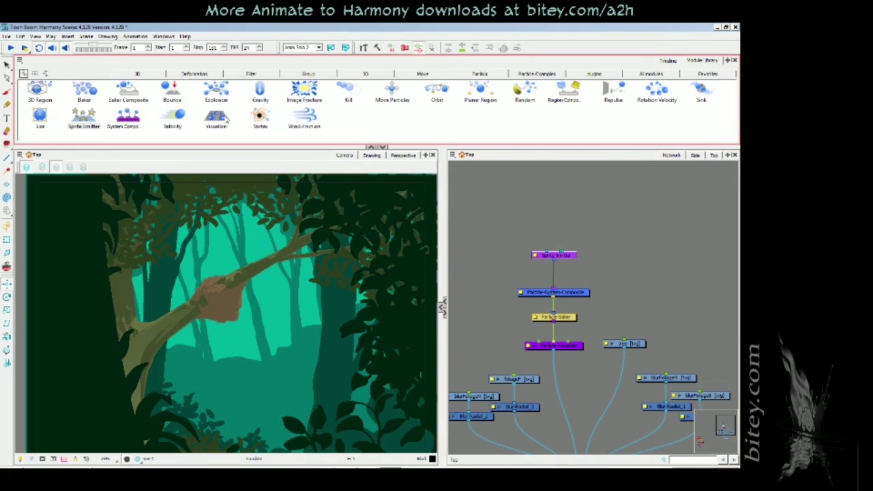
{"action": "left_click_drag", "start_coordinate": [40, 92], "coordinate": [563, 252]}
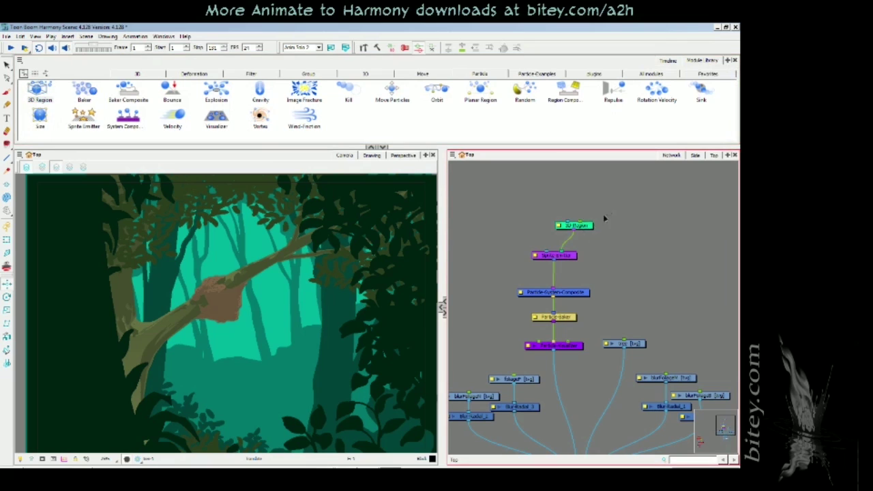
{"action": "left_click_drag", "start_coordinate": [605, 217], "coordinate": [567, 261]}
{"action": "left_click_drag", "start_coordinate": [607, 220], "coordinate": [577, 236]}
- Show the 3D region's controls in the Camera view and set its minimum radius to 1.5
{"action": "left_click", "coordinate": [249, 280]}
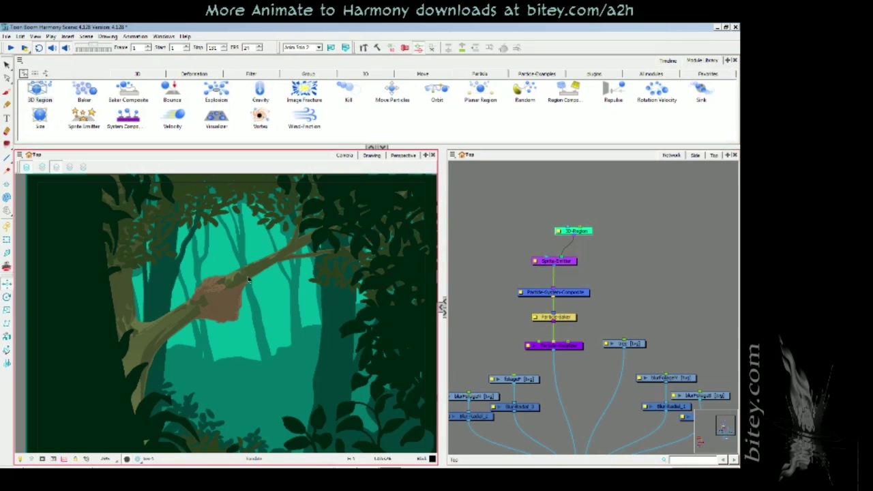
{"action": "key", "text": "shift+F11"}
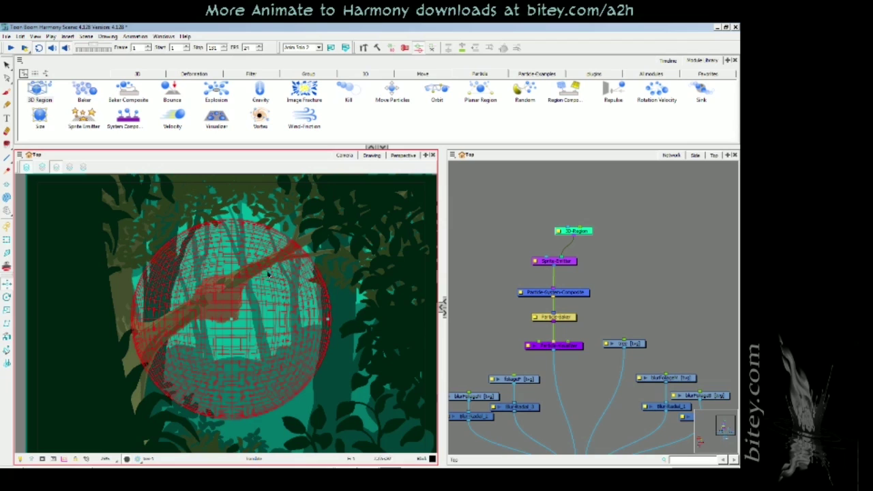
{"action": "left_click_drag", "start_coordinate": [586, 232], "coordinate": [584, 231]}
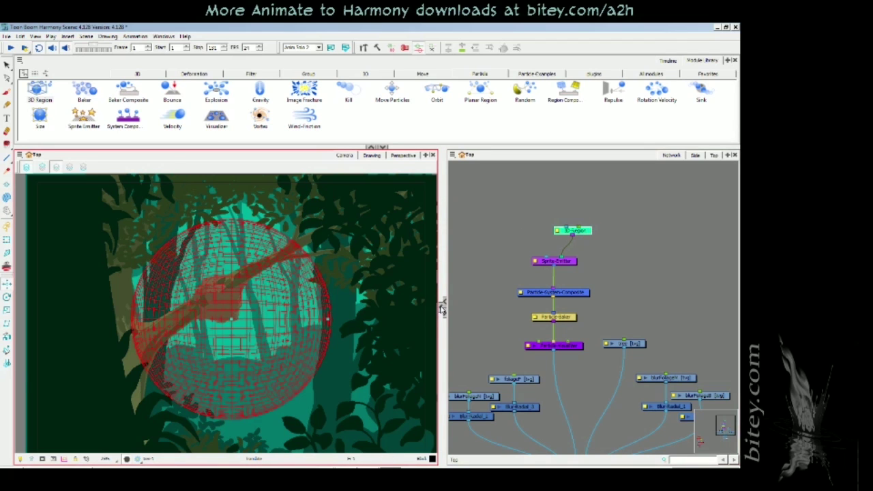
{"action": "left_click", "coordinate": [442, 307]}
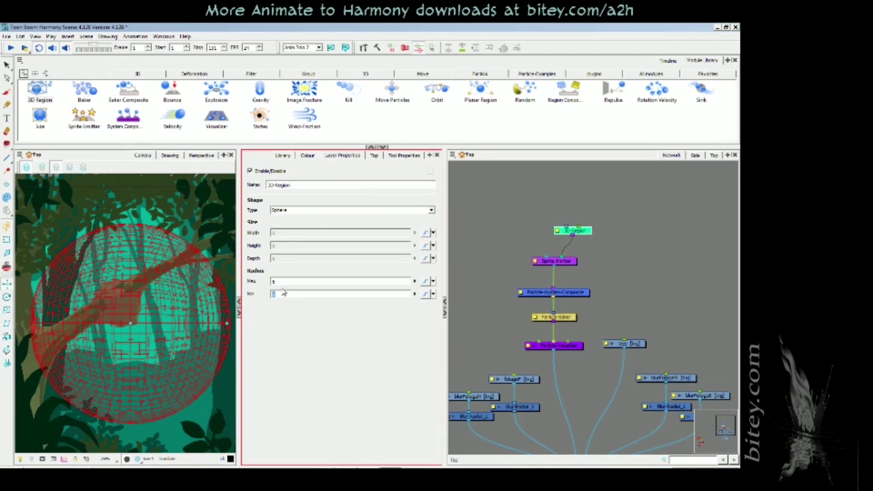
{"action": "type", "text": ".5"}
{"action": "key", "text": "Return"}
{"action": "left_click", "coordinate": [136, 304]}
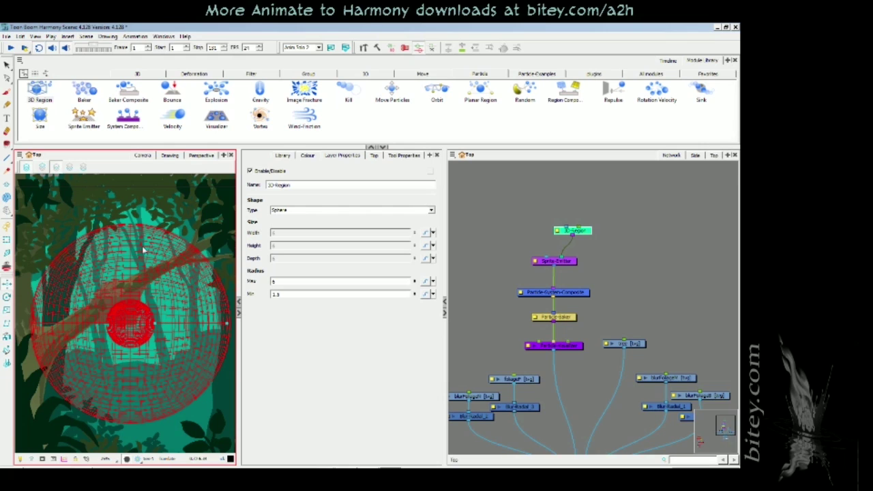
- Add a parent peg to the 3D Region and move it to about 0.85 W, 1.71 N, centring the region on the brown shape
{"action": "left_click", "coordinate": [558, 219]}
{"action": "left_click", "coordinate": [573, 225]}
{"action": "left_click", "coordinate": [573, 223]}
{"action": "left_click", "coordinate": [573, 231]}
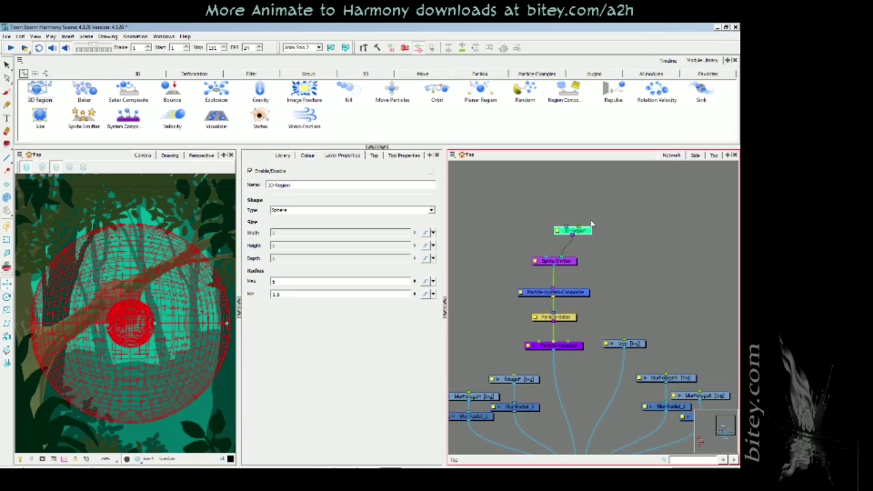
{"action": "key", "text": "ctrl+p"}
{"action": "left_click_drag", "start_coordinate": [604, 215], "coordinate": [586, 211]}
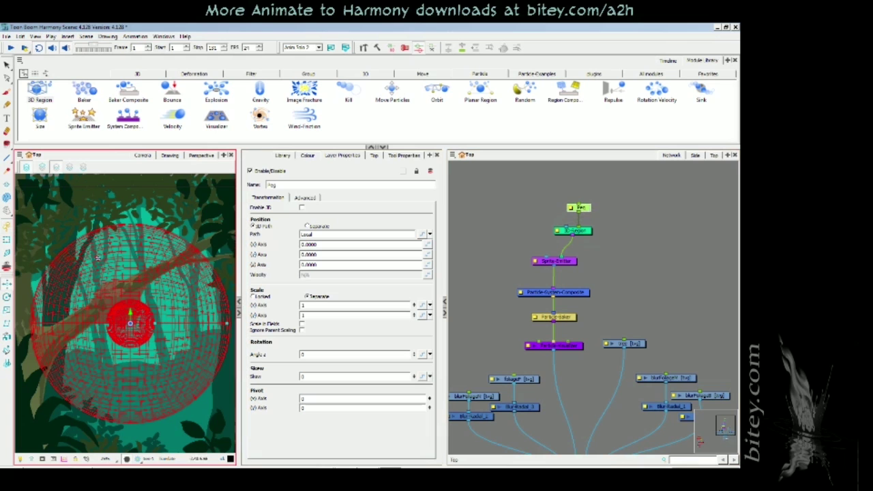
{"action": "mouse_move", "coordinate": [152, 328]}
{"action": "left_mouse_down"}
{"action": "mouse_move", "coordinate": [141, 308]}
{"action": "mouse_move", "coordinate": [144, 317]}
{"action": "left_mouse_up"}
{"action": "left_click_drag", "start_coordinate": [517, 231], "coordinate": [559, 231]}
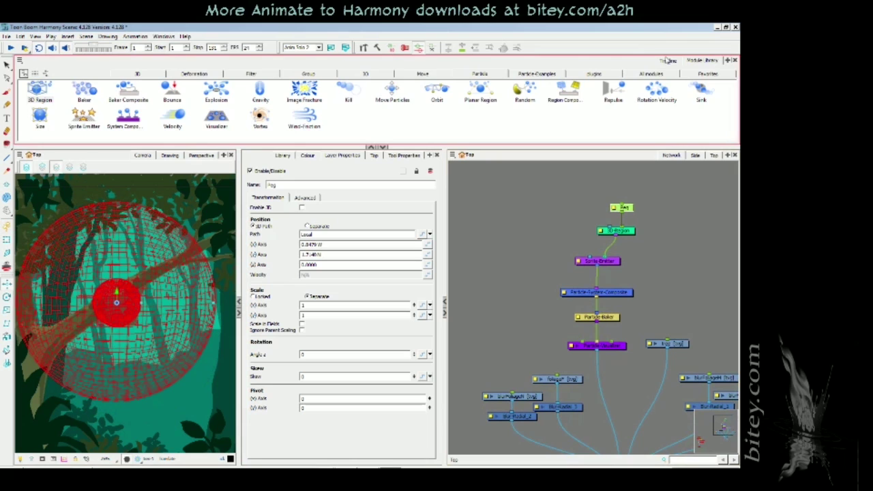
- Display the timeline at frame 1 and select the region's peg in the network
{"action": "left_click", "coordinate": [668, 60]}
{"action": "left_click_drag", "start_coordinate": [268, 71], "coordinate": [242, 71]}
{"action": "left_click", "coordinate": [618, 206]}
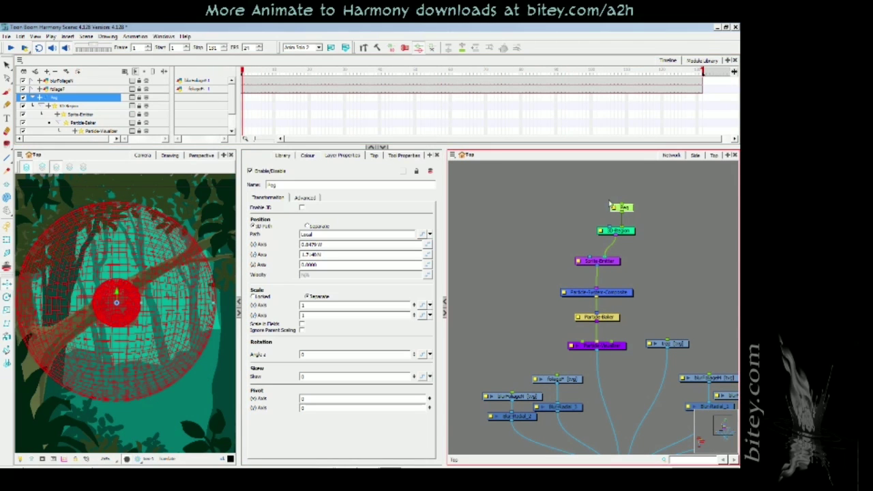
- Set the Sprite-Emitter's rendering strategy to Render as Dot
{"action": "left_click", "coordinate": [591, 265]}
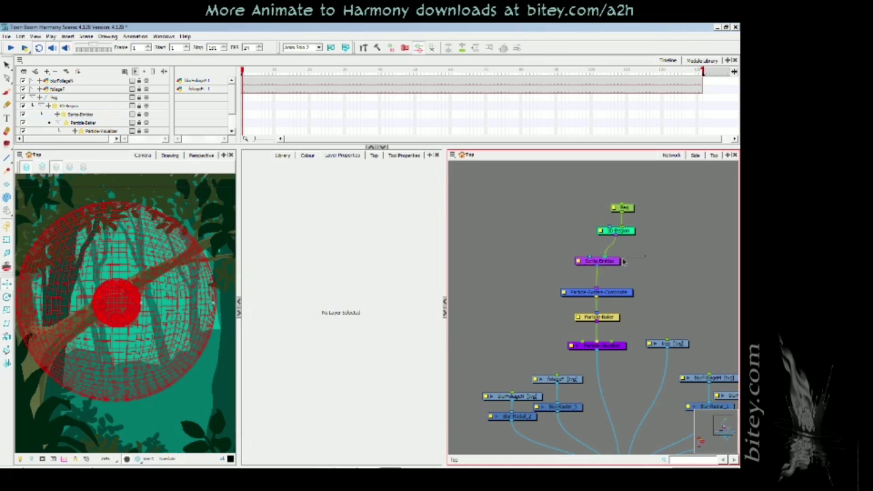
{"action": "left_click", "coordinate": [328, 178]}
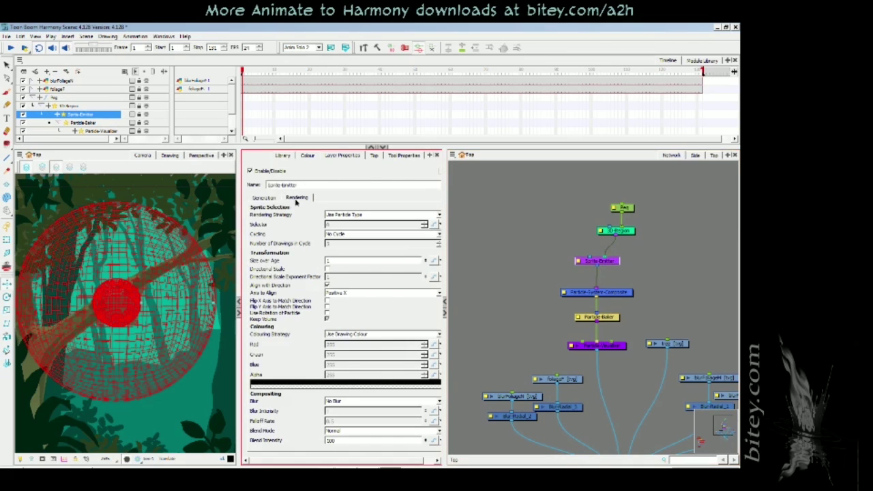
{"action": "left_click", "coordinate": [381, 214]}
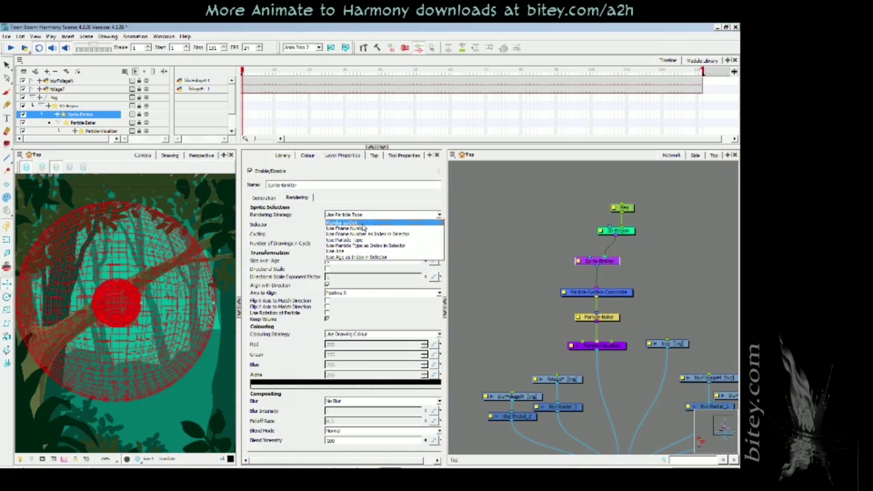
{"action": "left_click", "coordinate": [373, 216]}
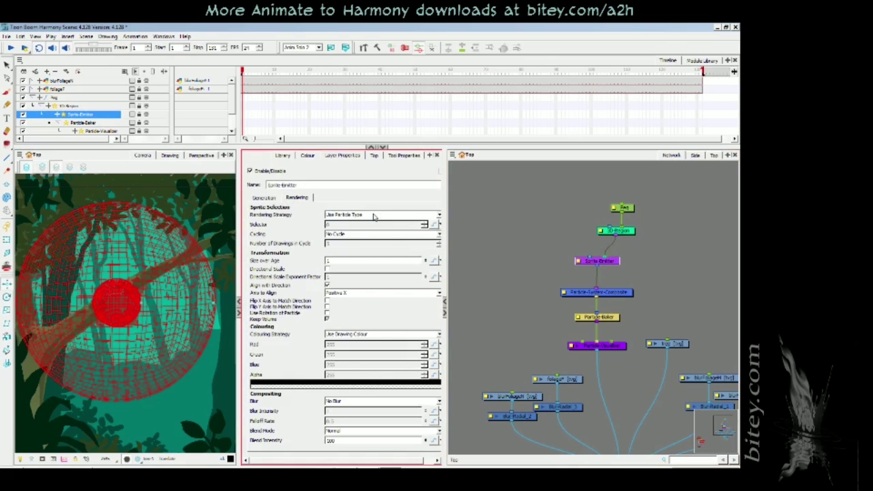
{"action": "left_click", "coordinate": [374, 215]}
{"action": "left_click", "coordinate": [370, 223]}
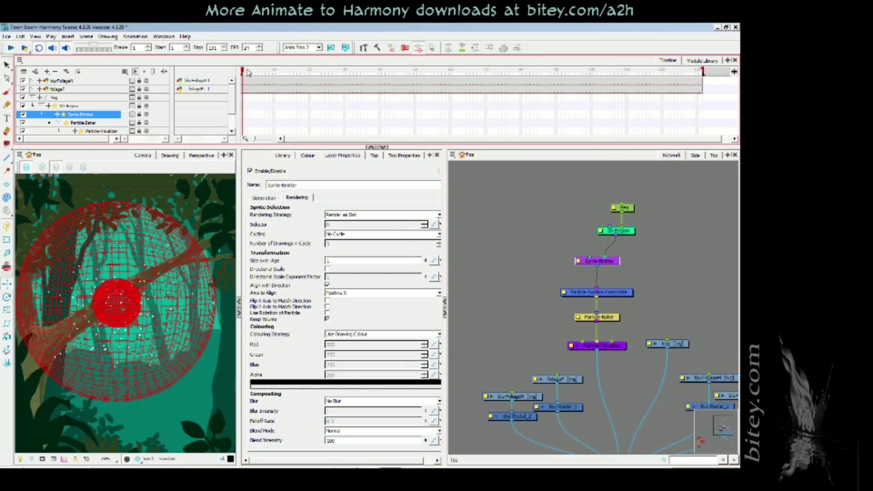
- Scrub the first frames to check the particle emission against the Sprite-Emitter's generation settings, ending at frame 1
{"action": "left_click_drag", "start_coordinate": [249, 73], "coordinate": [265, 73]}
{"action": "left_click_drag", "start_coordinate": [265, 73], "coordinate": [246, 75]}
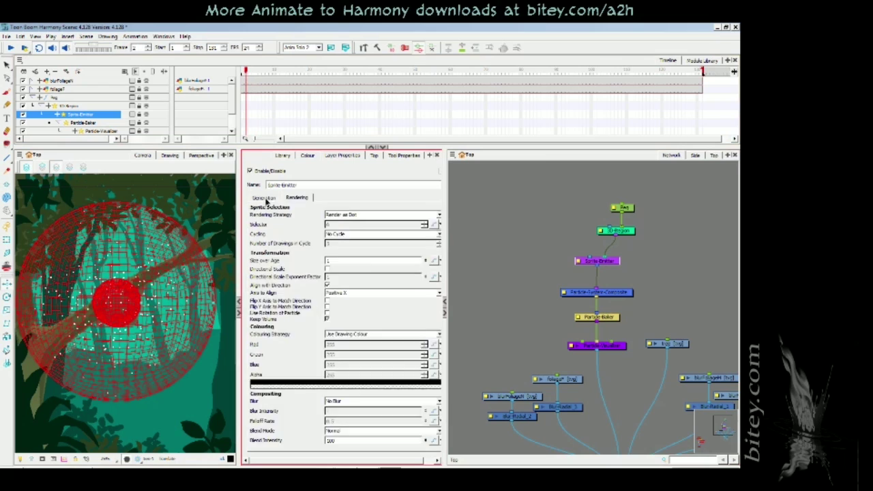
{"action": "left_click", "coordinate": [264, 198]}
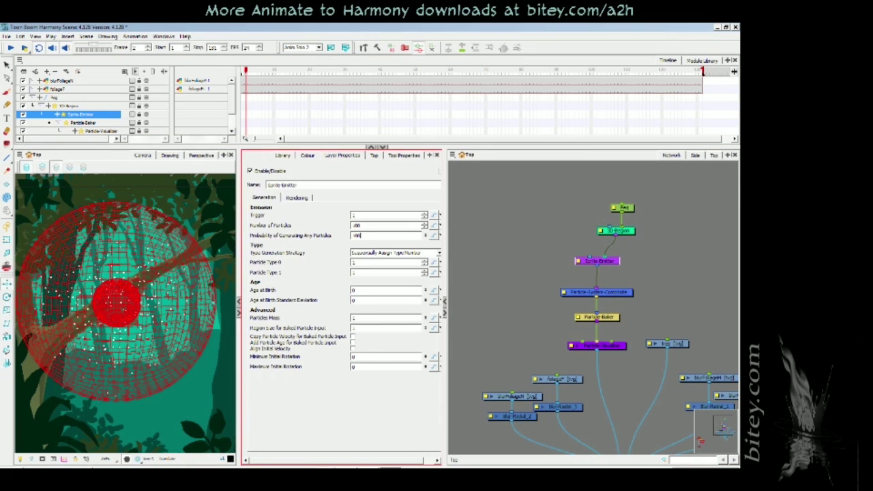
{"action": "left_click", "coordinate": [274, 81]}
{"action": "mouse_move", "coordinate": [245, 71]}
{"action": "left_mouse_down"}
{"action": "mouse_move", "coordinate": [538, 77]}
{"action": "mouse_move", "coordinate": [232, 82]}
{"action": "left_mouse_up"}
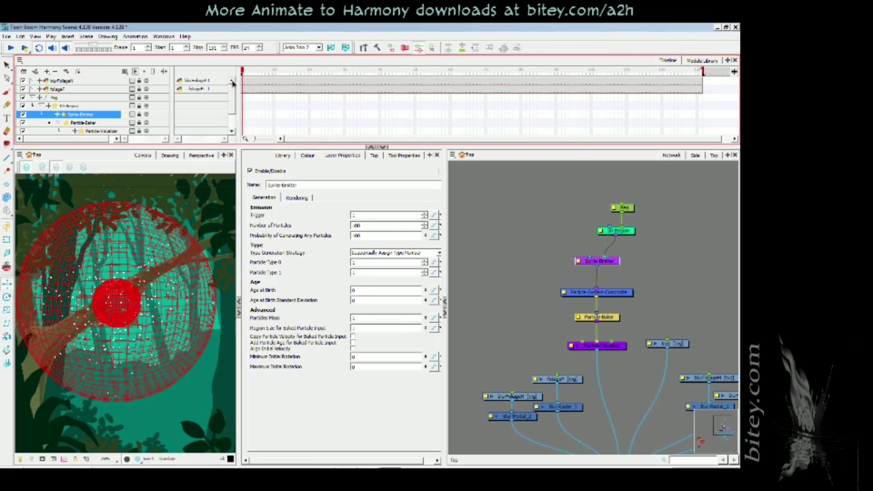
{"action": "left_click", "coordinate": [105, 237]}
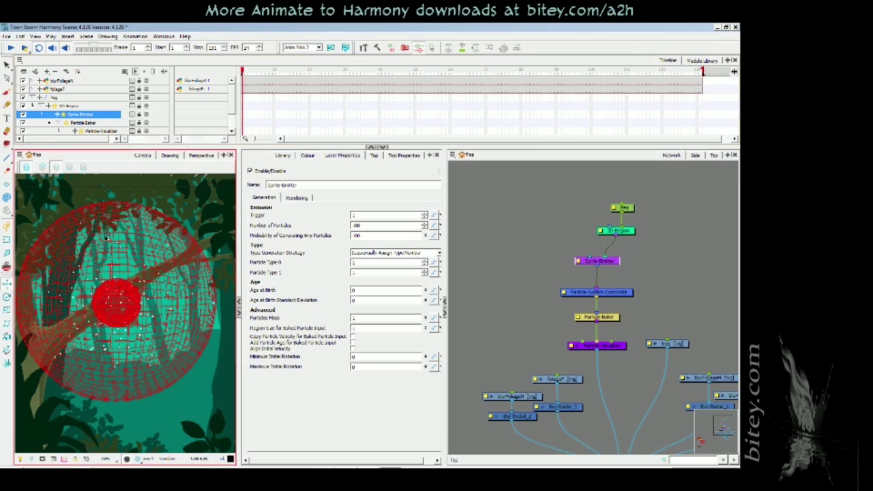
{"action": "left_click", "coordinate": [244, 71]}
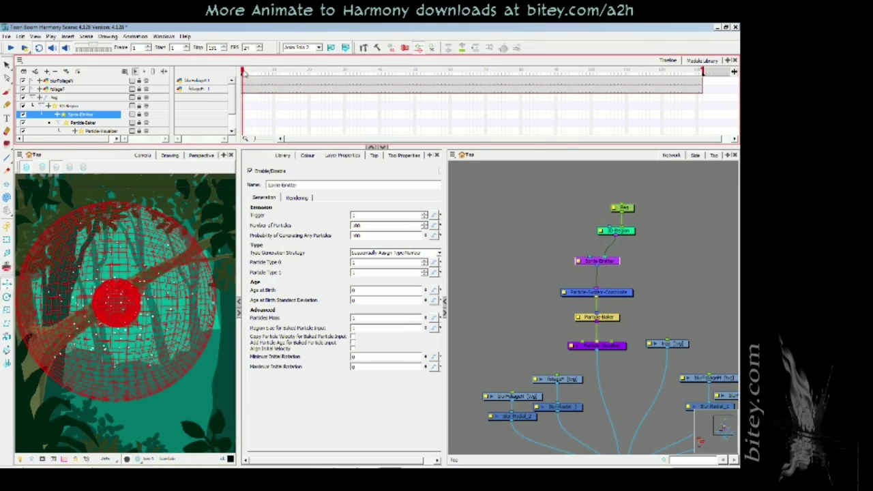
{"action": "mouse_move", "coordinate": [244, 72]}
{"action": "left_mouse_down"}
{"action": "mouse_move", "coordinate": [263, 73]}
{"action": "mouse_move", "coordinate": [244, 73]}
{"action": "left_mouse_up"}
{"action": "scroll", "coordinate": [103, 99], "scroll_direction": "down", "scroll_amount": 1}
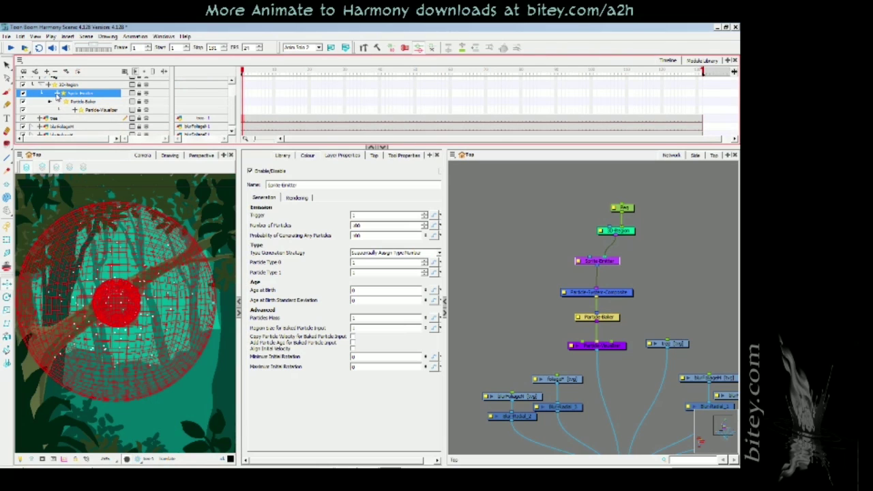
- Expand the Sprite-Emitter's parameters in the timeline and add a keyframe to its Trigger at frame 1
{"action": "left_click", "coordinate": [58, 94]}
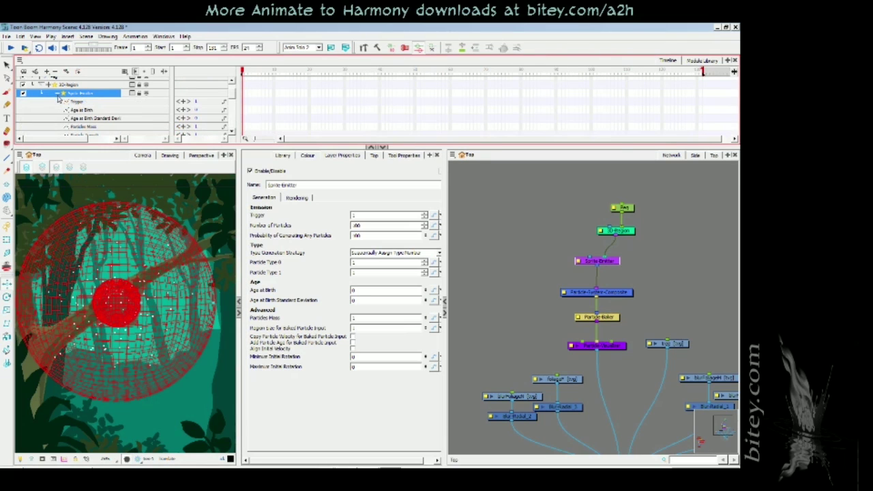
{"action": "left_click", "coordinate": [163, 71]}
{"action": "left_click", "coordinate": [78, 102]}
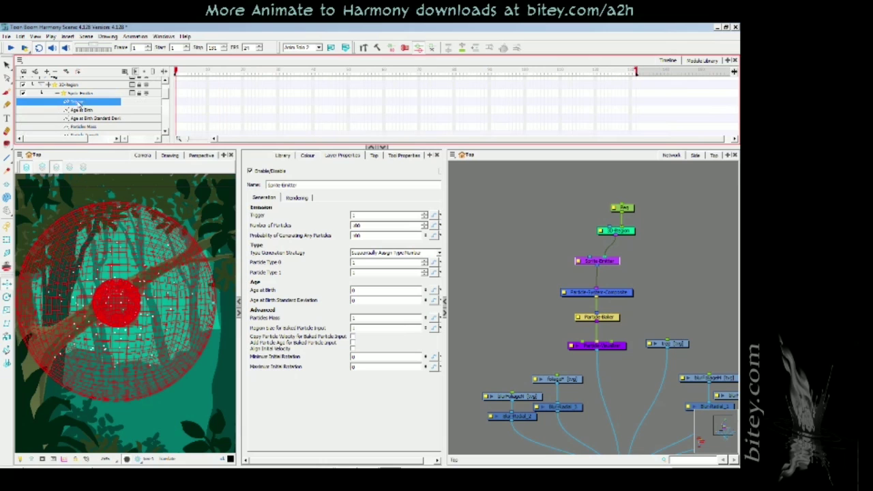
{"action": "left_click", "coordinate": [164, 73]}
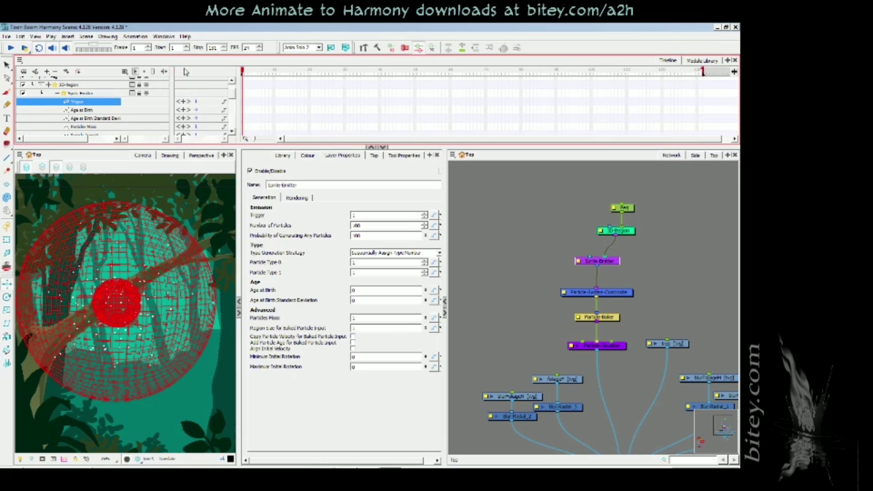
{"action": "left_click", "coordinate": [164, 72]}
{"action": "left_click", "coordinate": [165, 72]}
{"action": "left_click_drag", "start_coordinate": [243, 71], "coordinate": [203, 85]}
{"action": "left_click", "coordinate": [246, 71]}
{"action": "left_click", "coordinate": [243, 72]}
{"action": "left_click", "coordinate": [183, 102]}
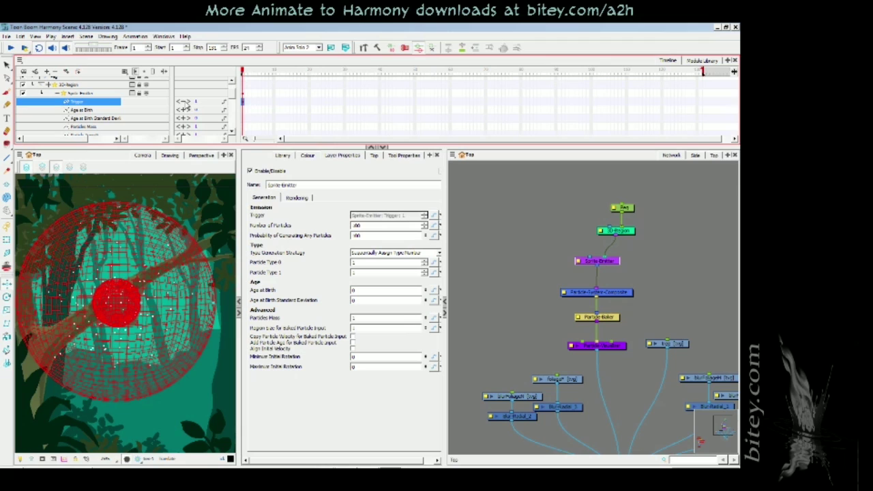
- Set the Sprite-Emitter's Trigger to 0 at frame 2 and go back to frame 1
{"action": "left_click", "coordinate": [246, 104]}
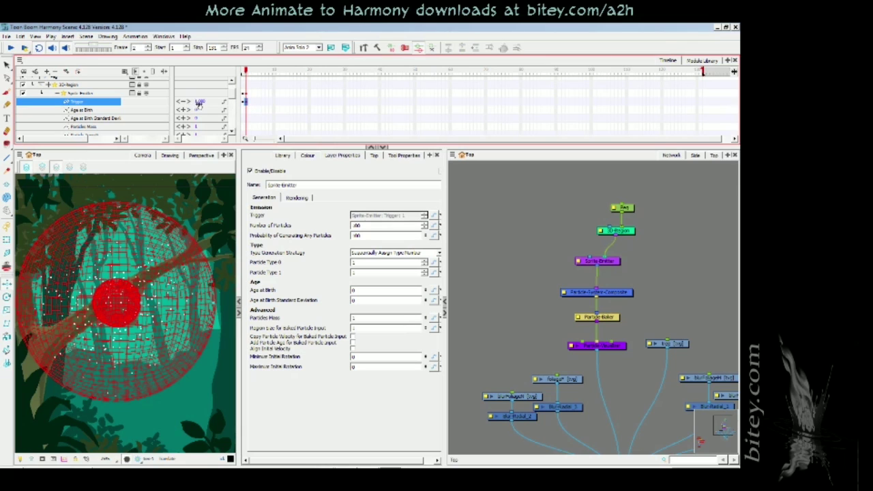
{"action": "double_click", "coordinate": [200, 102]}
{"action": "type", "text": "0"}
{"action": "key", "text": "Return"}
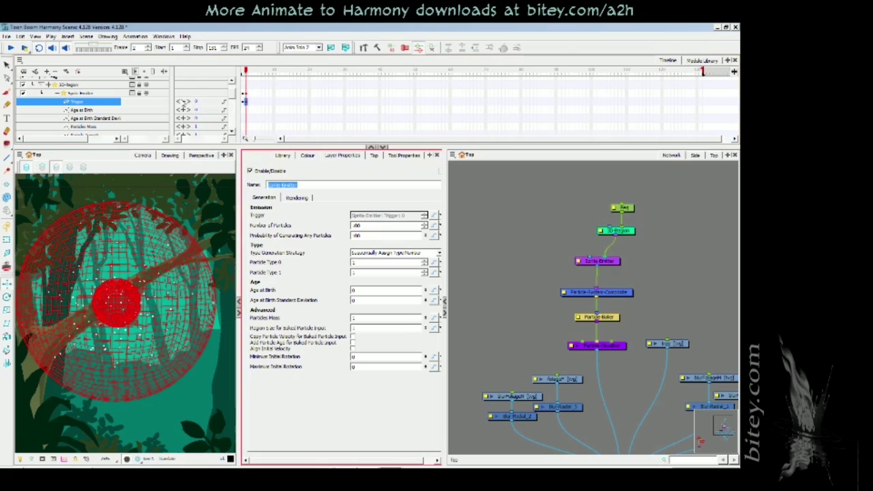
{"action": "left_click", "coordinate": [242, 71]}
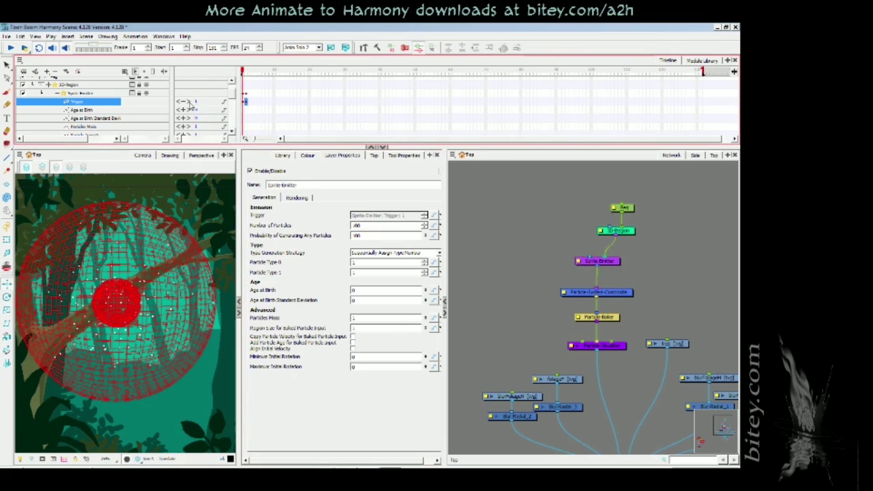
- Collapse the emitter's parameters, clear the selection and scrub the timeline to check the emitted dots, ending at frame 1
{"action": "left_click", "coordinate": [121, 262]}
{"action": "left_click_drag", "start_coordinate": [243, 71], "coordinate": [191, 90]}
{"action": "left_click", "coordinate": [58, 93]}
{"action": "left_click", "coordinate": [525, 71]}
{"action": "left_click_drag", "start_coordinate": [537, 69], "coordinate": [213, 83]}
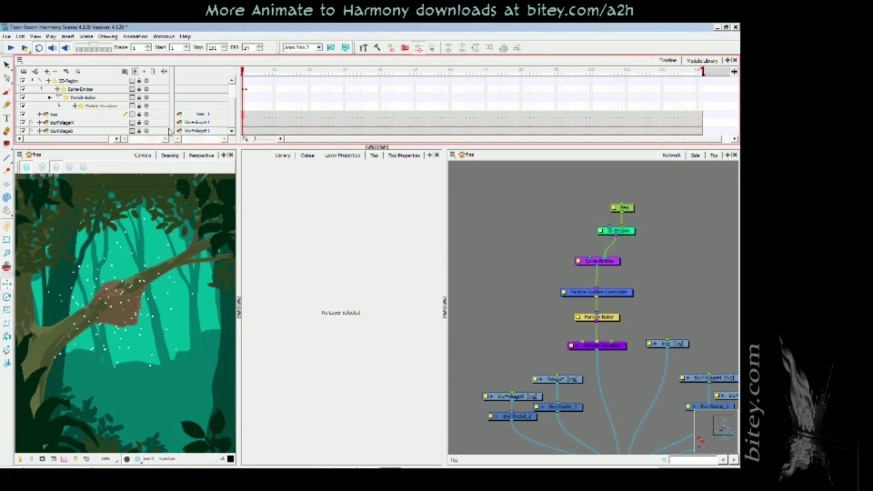
{"action": "left_click", "coordinate": [102, 295]}
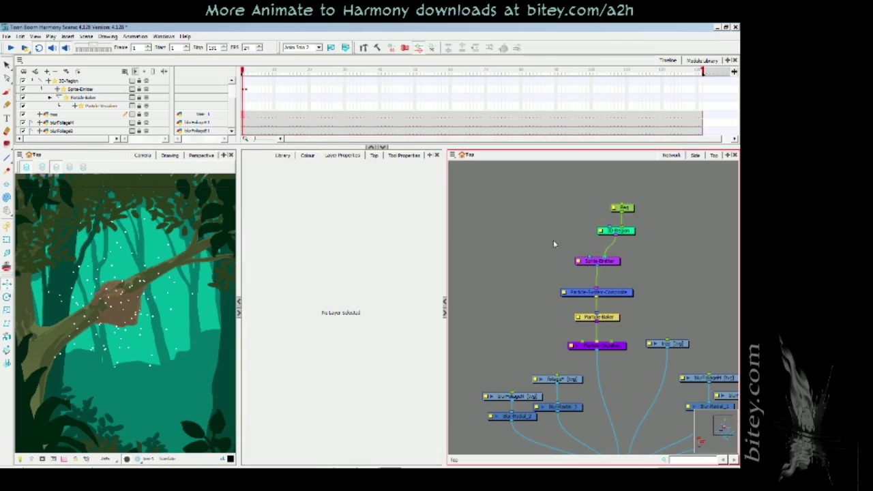
- Add a vector drawing layer named insect and connect it to the Sprite-Emitter's sprite input
{"action": "left_click", "coordinate": [592, 263]}
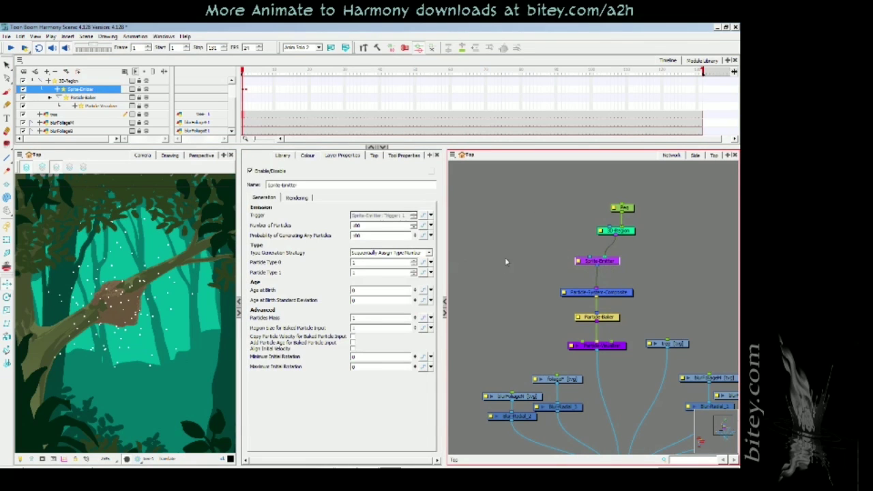
{"action": "key", "text": "ctrl+r"}
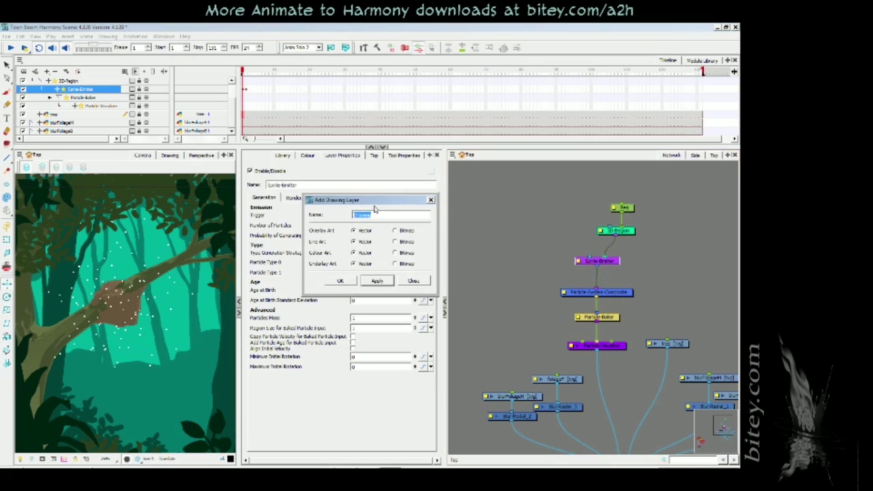
{"action": "left_click_drag", "start_coordinate": [380, 201], "coordinate": [542, 187]}
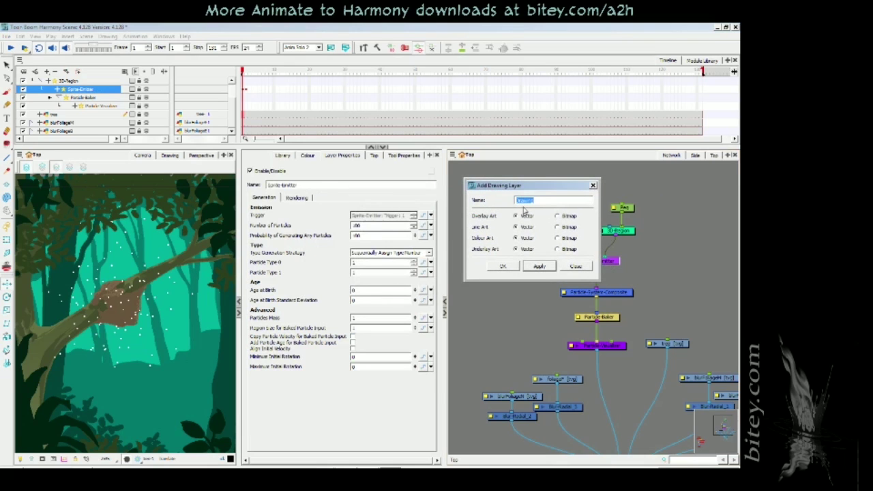
{"action": "type", "text": "roc"}
{"action": "left_click", "coordinate": [512, 266]}
{"action": "mouse_move", "coordinate": [577, 266]}
{"action": "left_mouse_down"}
{"action": "mouse_move", "coordinate": [561, 266]}
{"action": "mouse_move", "coordinate": [559, 215]}
{"action": "mouse_move", "coordinate": [554, 232]}
{"action": "mouse_move", "coordinate": [589, 257]}
{"action": "left_mouse_up"}
{"action": "left_click_drag", "start_coordinate": [571, 228], "coordinate": [576, 230]}
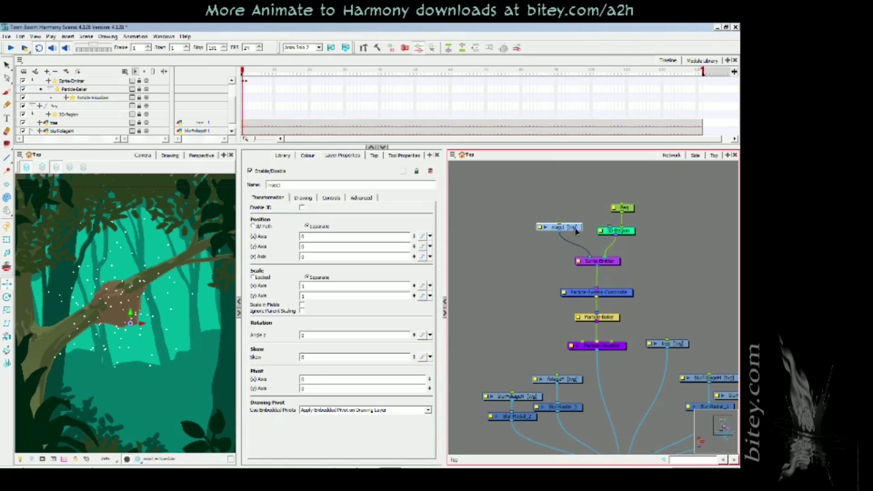
{"action": "left_click", "coordinate": [616, 263]}
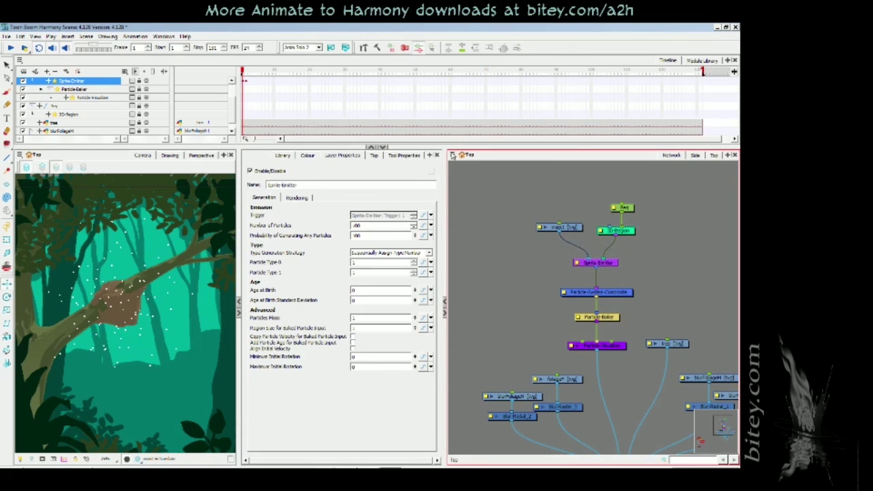
- Show the insect layer in the Drawing view and brush a small black dot at the centre on frame 1
{"action": "left_click", "coordinate": [169, 156]}
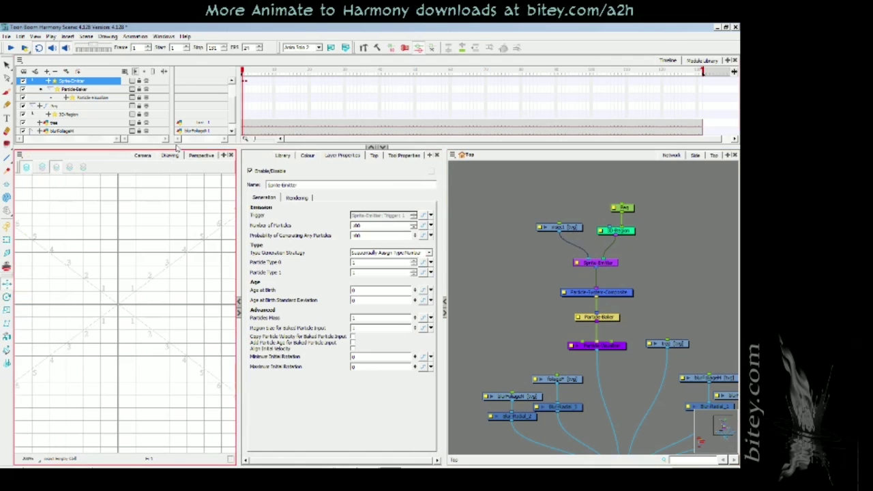
{"action": "left_click", "coordinate": [108, 90]}
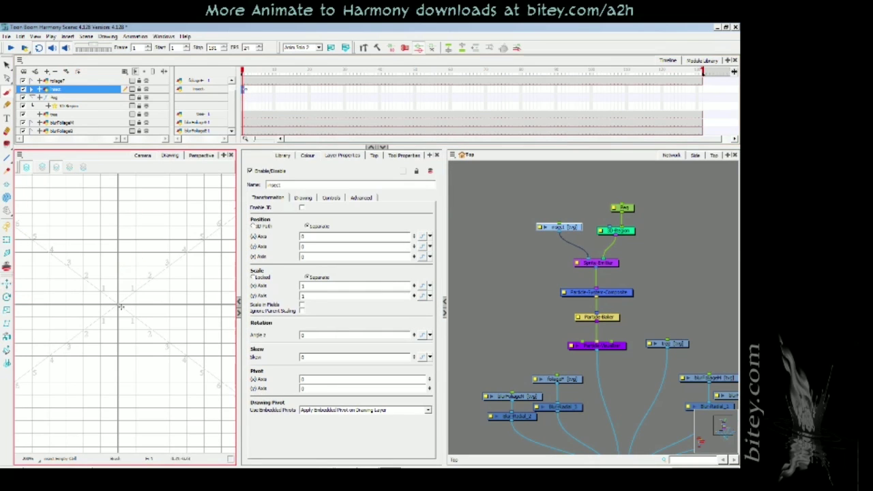
{"action": "left_click", "coordinate": [307, 156]}
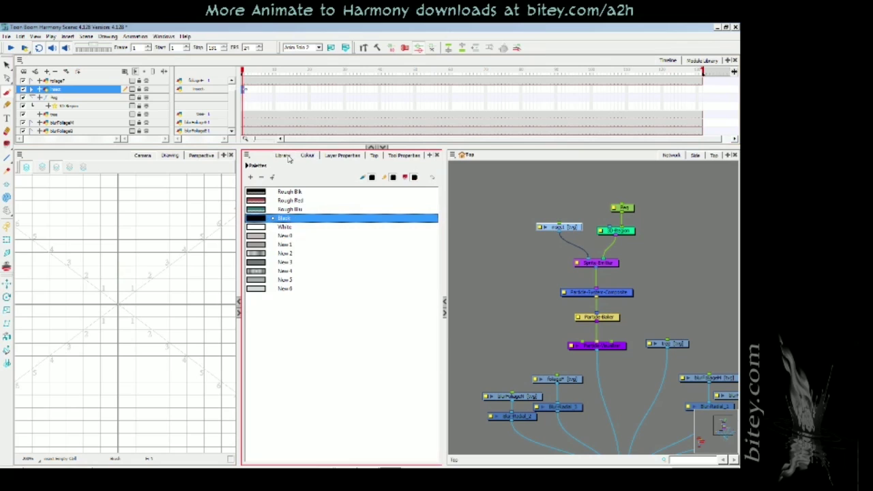
{"action": "left_click", "coordinate": [356, 159]}
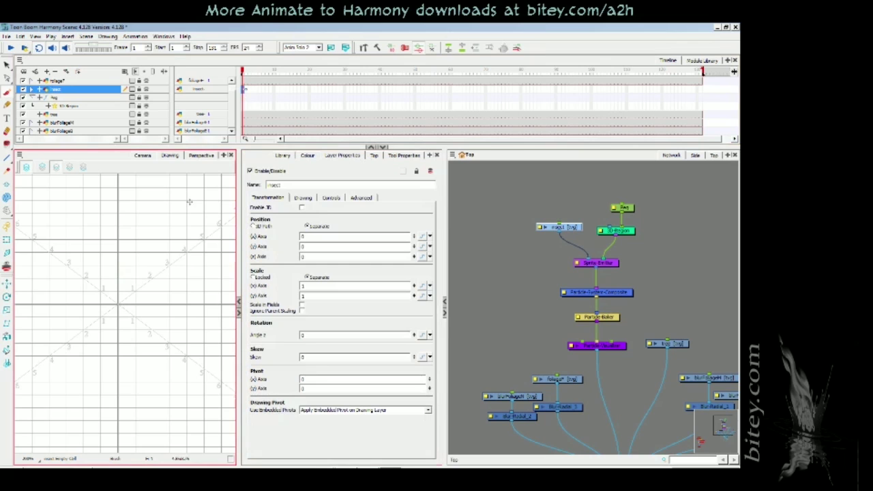
{"action": "left_click", "coordinate": [117, 304]}
{"action": "key", "text": "period"}
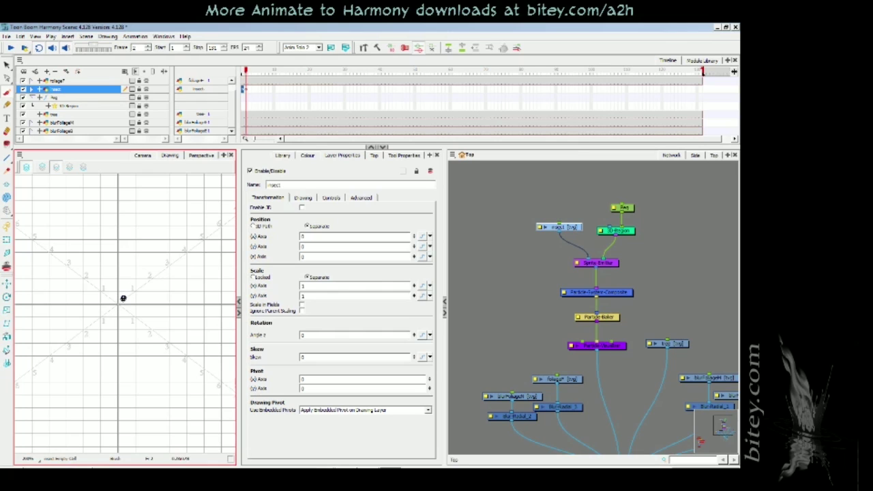
- Brush one small black dot per frame on frames 2 to 9, arcing away from the centre and then downward
{"action": "left_click", "coordinate": [121, 300]}
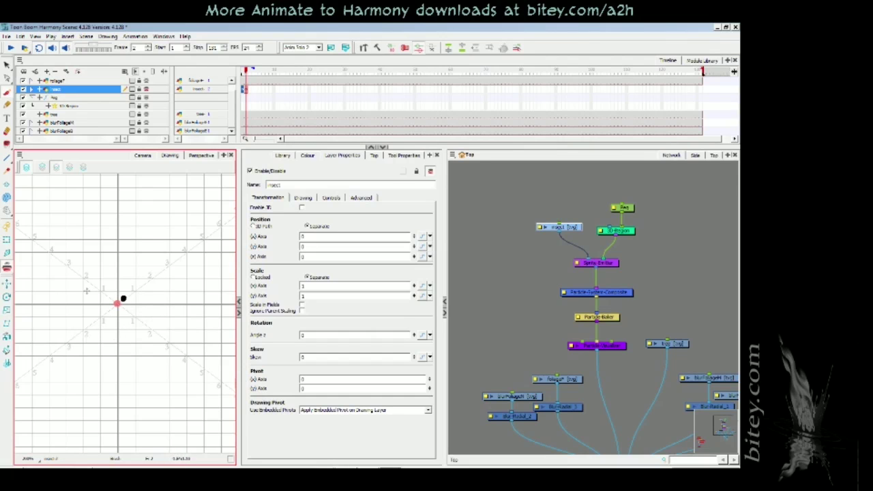
{"action": "key", "text": "period"}
{"action": "left_click", "coordinate": [129, 294]}
{"action": "key", "text": "period"}
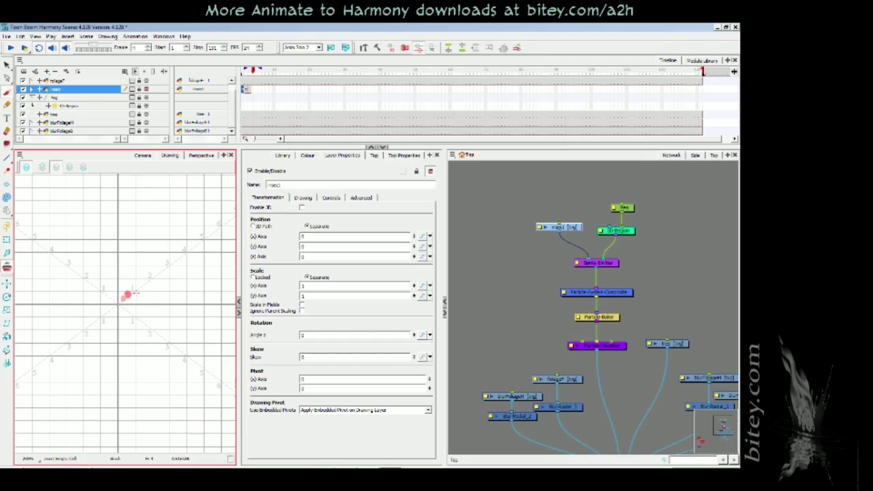
{"action": "left_click", "coordinate": [136, 291]}
{"action": "key", "text": "period"}
{"action": "left_click", "coordinate": [145, 292]}
{"action": "key", "text": "period"}
{"action": "left_click_drag", "start_coordinate": [145, 299], "coordinate": [157, 333]}
{"action": "key", "text": "comma"}
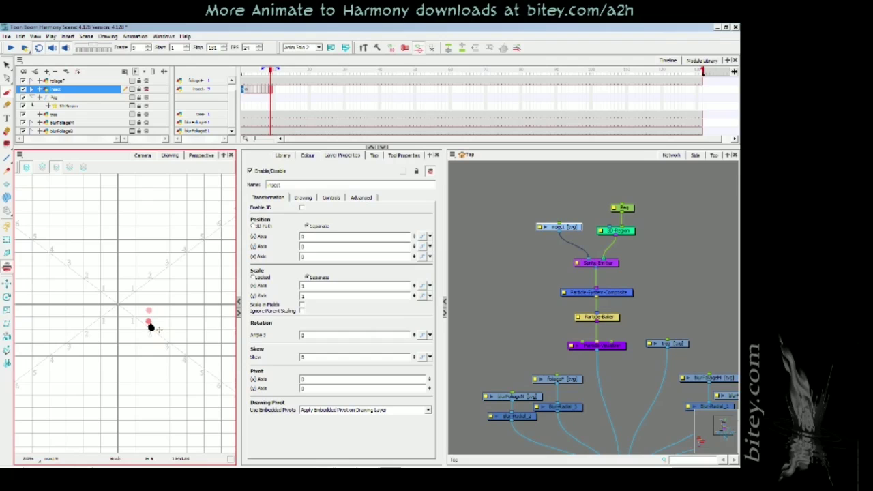
{"action": "left_click", "coordinate": [159, 330]}
{"action": "key", "text": "period"}
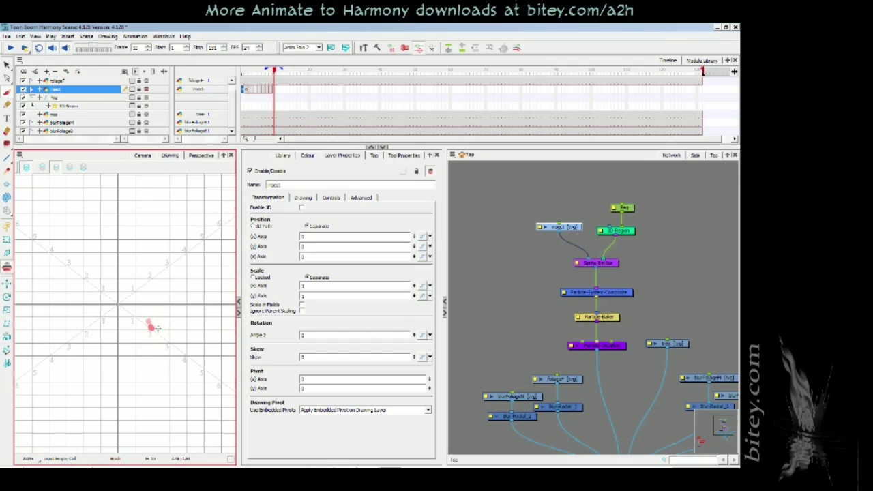
- Brush a black dot on each of frames 10 to 17, turning the path back below the centre
{"action": "left_click", "coordinate": [158, 329]}
{"action": "key", "text": "period"}
{"action": "left_click", "coordinate": [159, 324]}
{"action": "key", "text": "period"}
{"action": "left_click", "coordinate": [157, 317]}
{"action": "key", "text": "period"}
{"action": "left_click_drag", "start_coordinate": [157, 318], "coordinate": [132, 332]}
{"action": "key", "text": "period"}
{"action": "key", "text": "period"}
{"action": "key", "text": "period"}
{"action": "key", "text": "period"}
{"action": "left_click", "coordinate": [126, 337]}
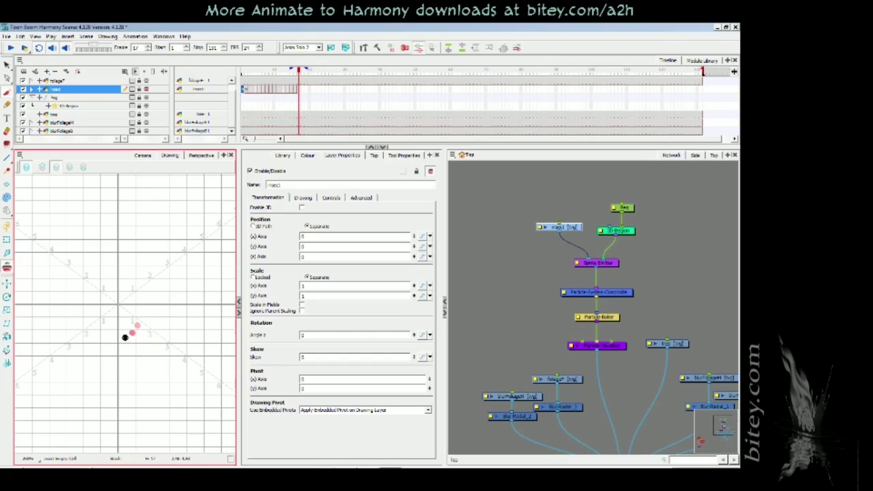
{"action": "key", "text": "period"}
{"action": "left_click", "coordinate": [119, 340]}
- Return to frame 1 and step through the drawn insect frames to check the dot's path
{"action": "key", "text": "shift+comma"}
{"action": "key", "text": "comma"}
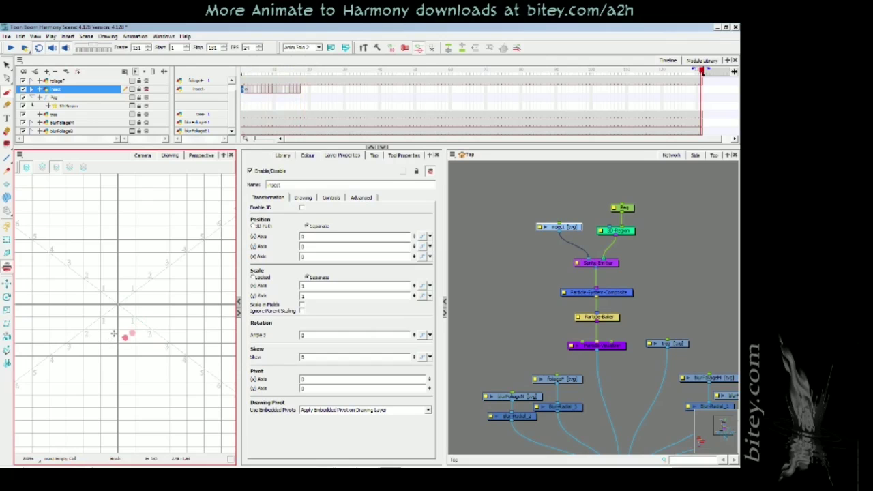
{"action": "key", "text": "period"}
{"action": "key", "text": "period"}
{"action": "key", "text": "period"}
{"action": "key", "text": "period"}
{"action": "key", "text": "period"}
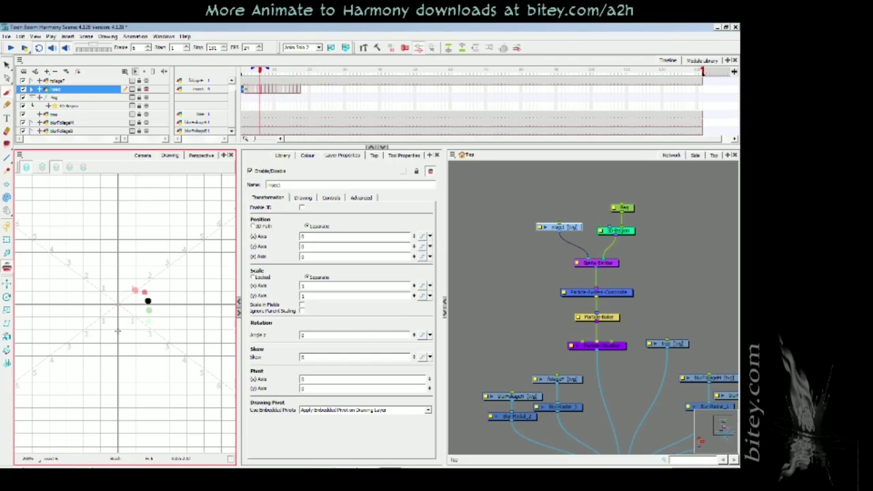
{"action": "key", "text": "period"}
{"action": "key", "text": "period"}
{"action": "key", "text": "period"}
{"action": "key", "text": "period"}
{"action": "key", "text": "period"}
{"action": "key", "text": "period"}
{"action": "key", "text": "period"}
{"action": "key", "text": "period"}
{"action": "key", "text": "period"}
{"action": "key", "text": "period"}
{"action": "key", "text": "period"}
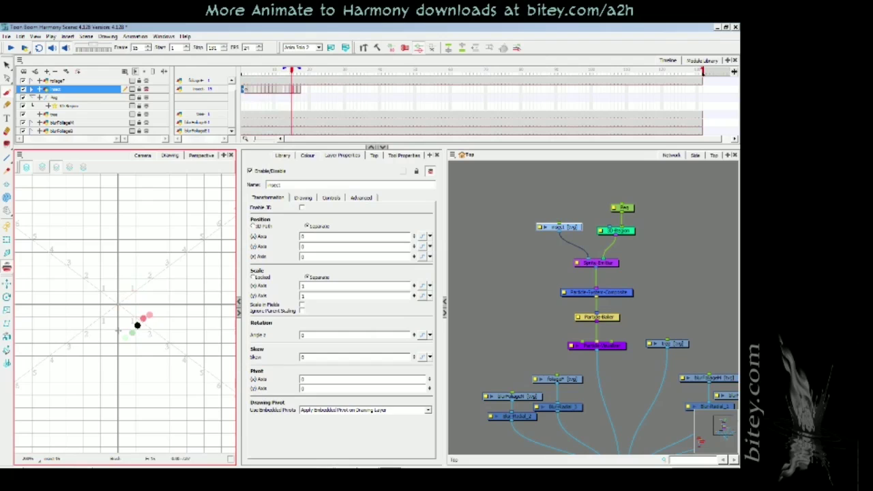
{"action": "key", "text": "period"}
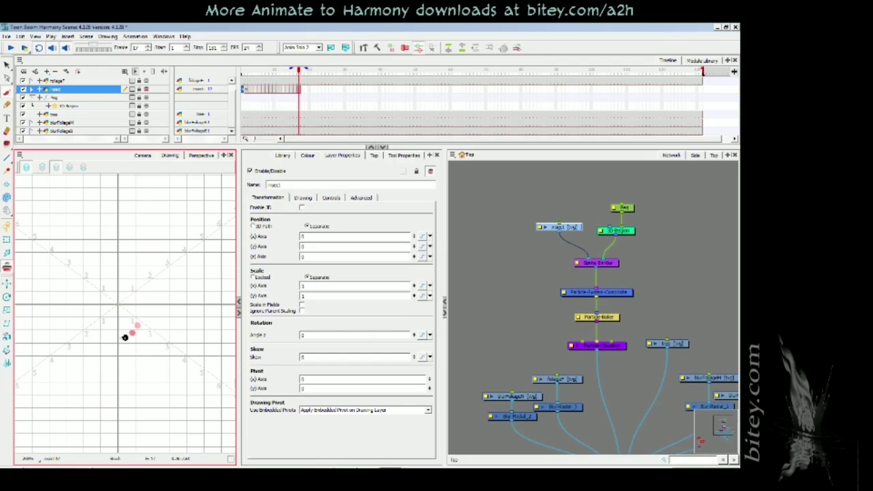
- Brush a black dot on each of frames 18 to 26, curving the path back to the centre to close the loop
{"action": "key", "text": "period"}
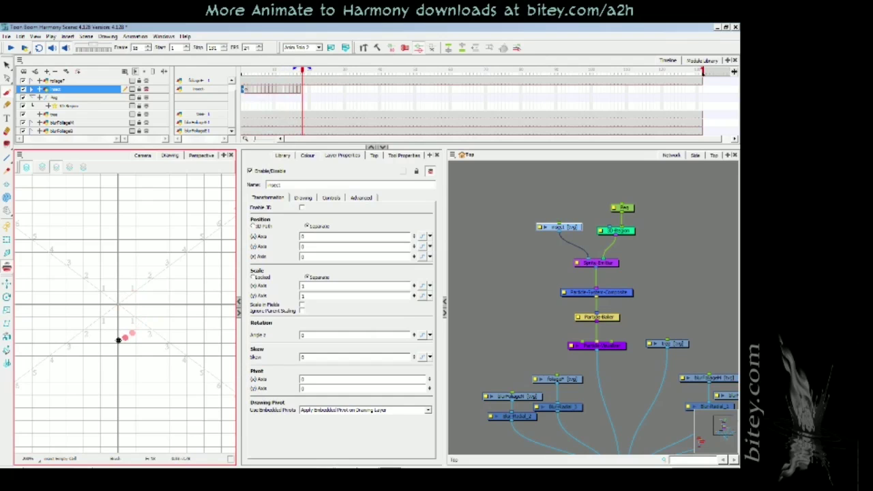
{"action": "key", "text": "period"}
{"action": "key", "text": "period"}
{"action": "key", "text": "period"}
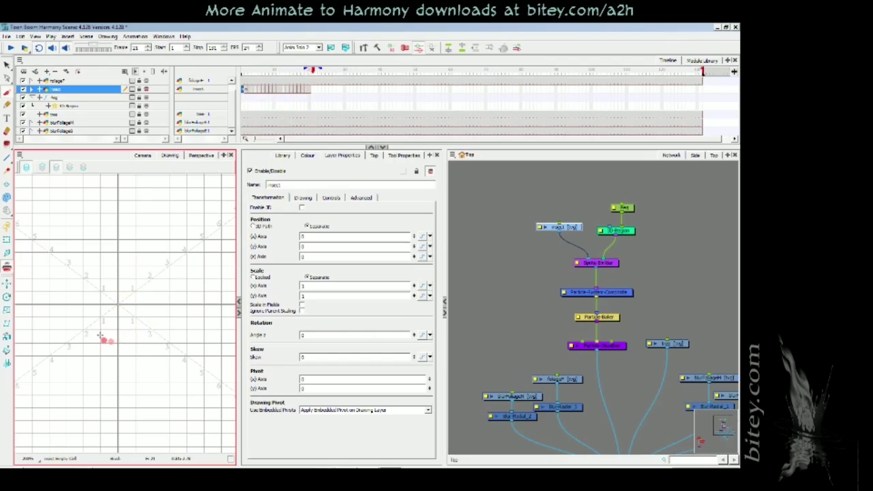
{"action": "key", "text": "period"}
{"action": "key", "text": "period"}
{"action": "key", "text": "period"}
{"action": "key", "text": "period"}
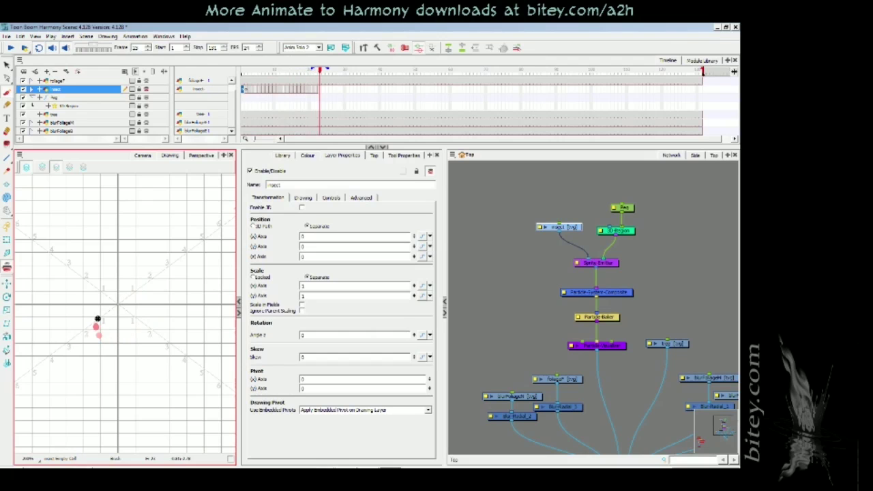
{"action": "key", "text": "period"}
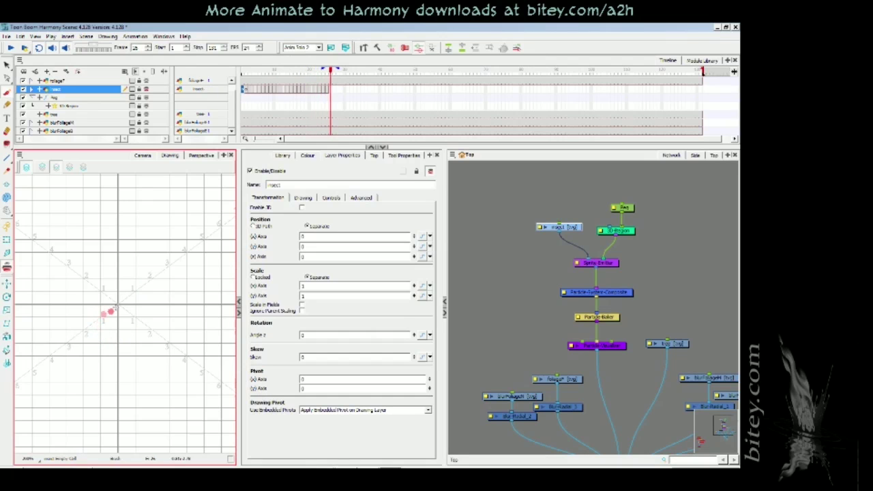
- Go back to frame 1, show the forest scene in the Camera view and scrub the first frames
{"action": "mouse_move", "coordinate": [247, 71]}
{"action": "left_mouse_down"}
{"action": "mouse_move", "coordinate": [332, 72]}
{"action": "mouse_move", "coordinate": [236, 74]}
{"action": "mouse_move", "coordinate": [338, 71]}
{"action": "mouse_move", "coordinate": [235, 72]}
{"action": "left_mouse_up"}
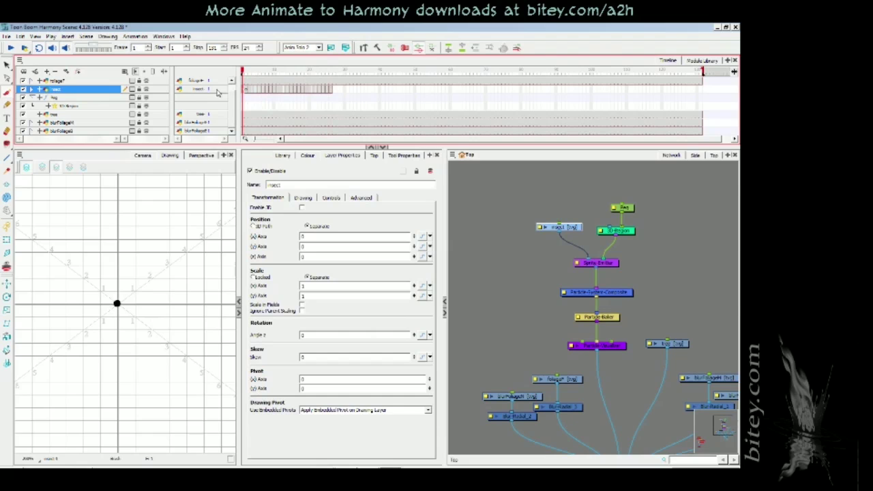
{"action": "left_click", "coordinate": [143, 156]}
{"action": "left_click", "coordinate": [256, 80]}
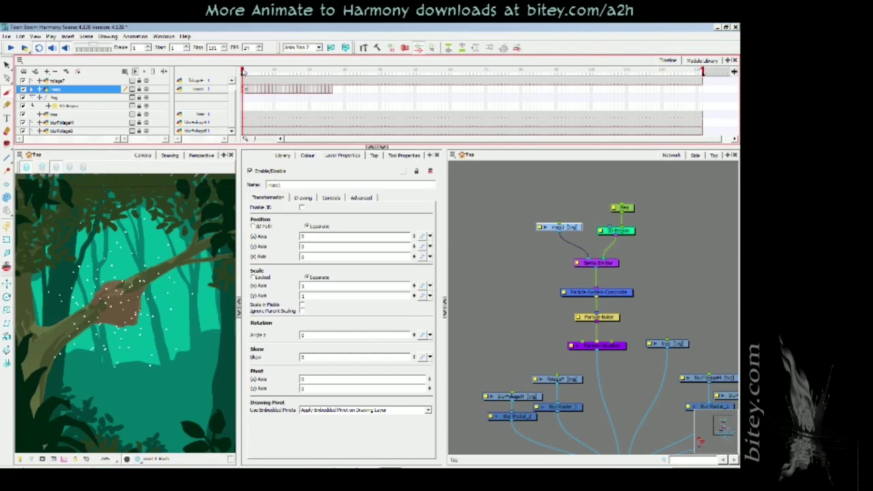
{"action": "mouse_move", "coordinate": [247, 70]}
{"action": "left_mouse_down"}
{"action": "mouse_move", "coordinate": [283, 70]}
{"action": "mouse_move", "coordinate": [242, 75]}
{"action": "left_mouse_up"}
- Set the Sprite-Emitter's Rendering Strategy to Use Age and scrub the timeline to frame 3
{"action": "left_click", "coordinate": [479, 191]}
{"action": "left_click", "coordinate": [606, 264]}
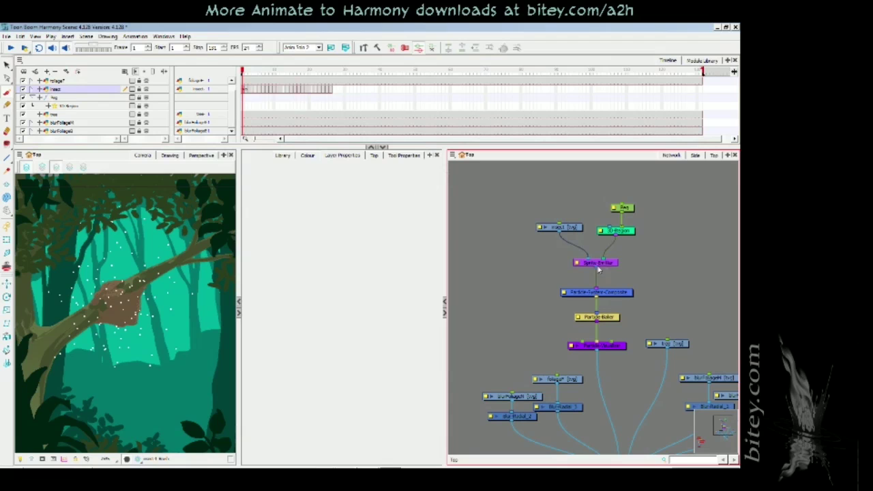
{"action": "left_click", "coordinate": [292, 198]}
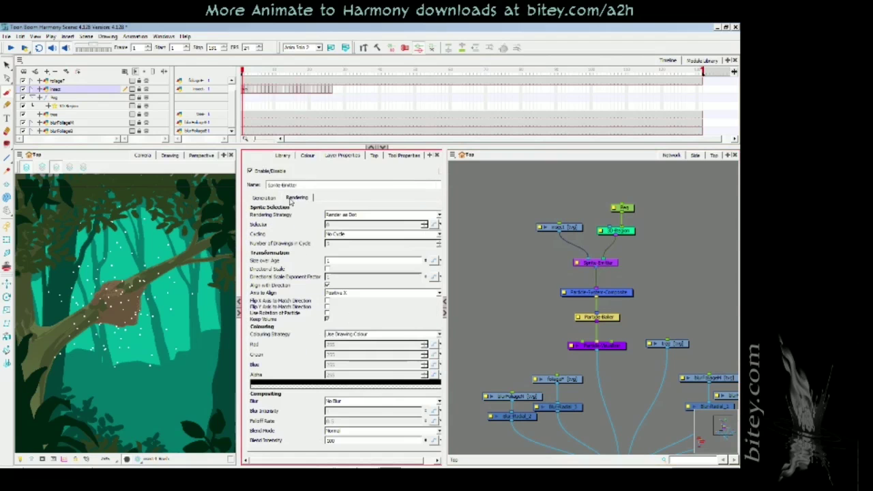
{"action": "left_click", "coordinate": [367, 215]}
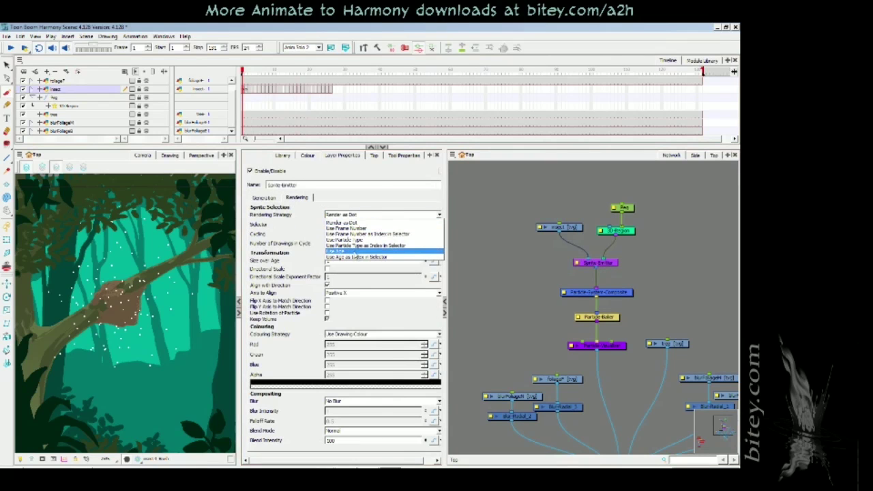
{"action": "left_click", "coordinate": [354, 253]}
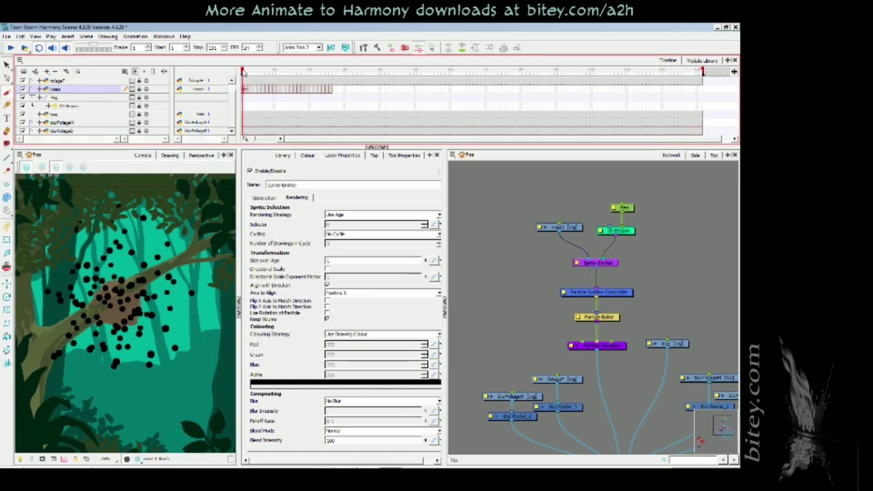
{"action": "mouse_move", "coordinate": [243, 71]}
{"action": "left_mouse_down"}
{"action": "mouse_move", "coordinate": [330, 71]}
{"action": "mouse_move", "coordinate": [241, 72]}
{"action": "mouse_move", "coordinate": [308, 72]}
{"action": "mouse_move", "coordinate": [235, 79]}
{"action": "mouse_move", "coordinate": [355, 74]}
{"action": "mouse_move", "coordinate": [250, 73]}
{"action": "left_mouse_up"}
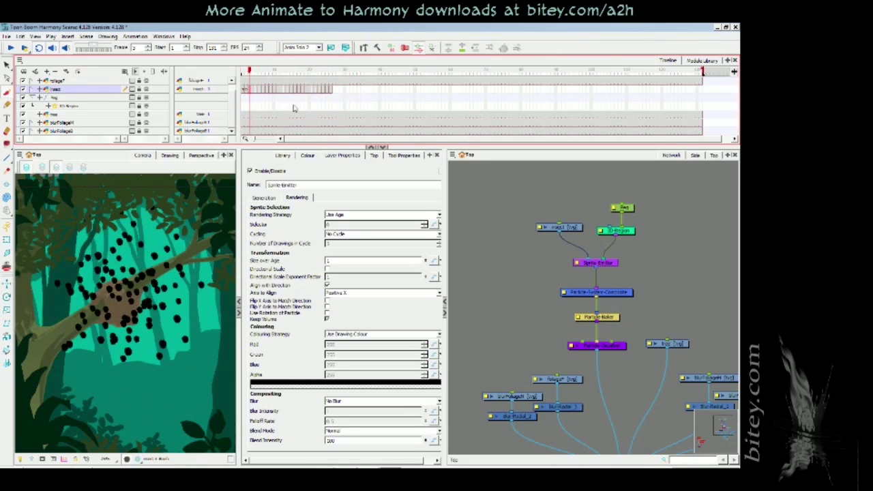
- Set the Sprite-Emitter's Cycling to Normal Cycle with 26 drawings in the cycle, and play the animation from frame 1
{"action": "left_click", "coordinate": [322, 237]}
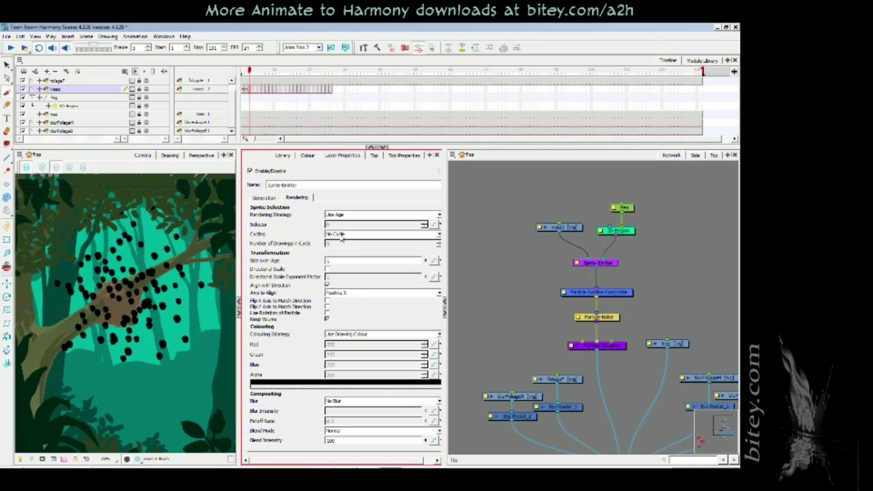
{"action": "left_click", "coordinate": [333, 235]}
{"action": "left_click", "coordinate": [342, 247]}
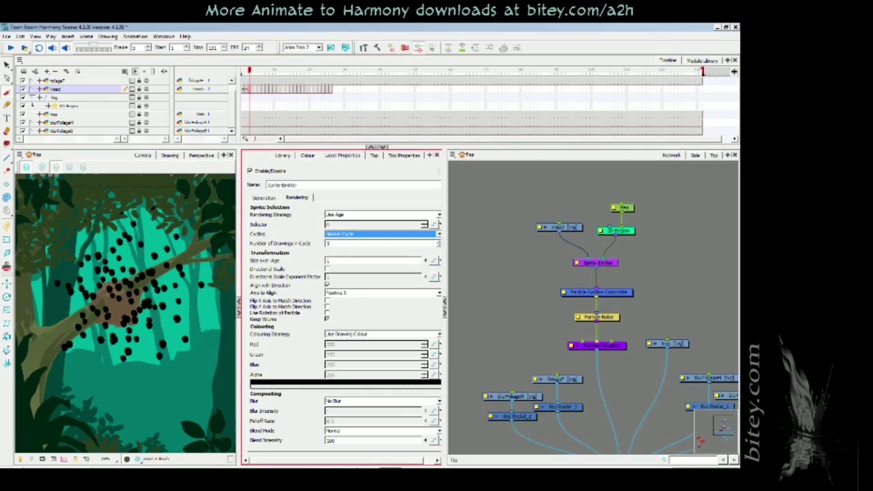
{"action": "left_click", "coordinate": [332, 79]}
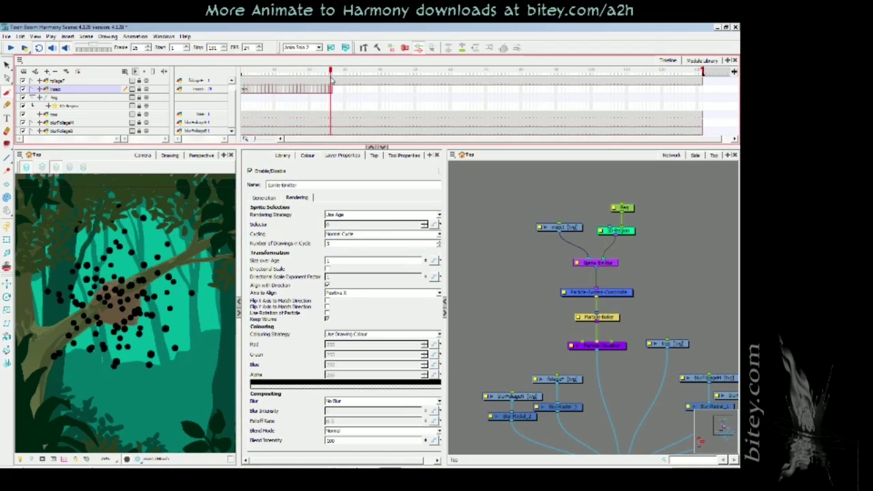
{"action": "left_click", "coordinate": [328, 243]}
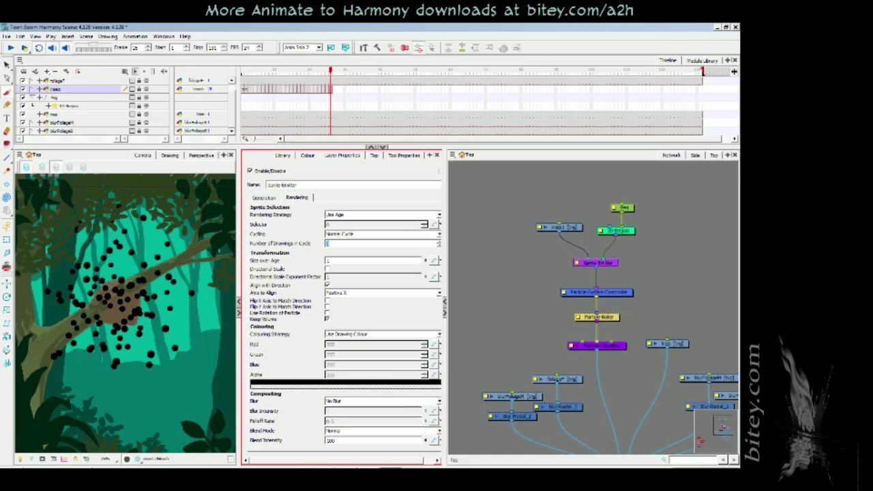
{"action": "type", "text": "20"}
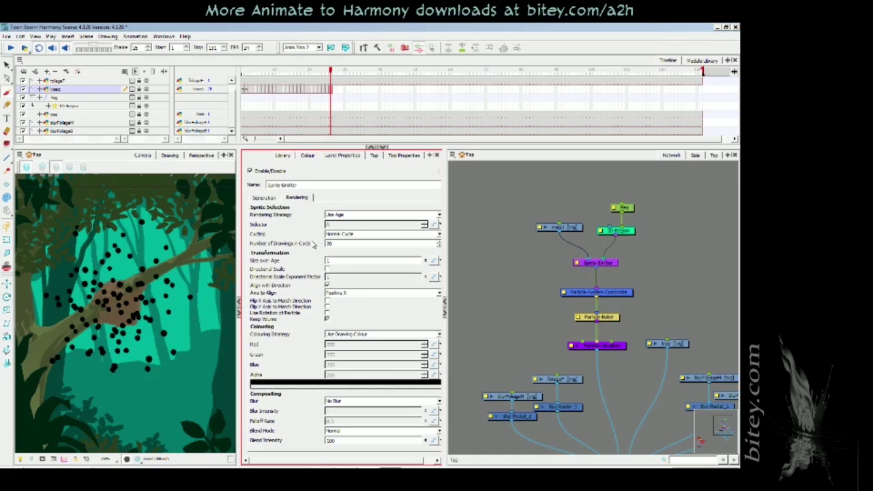
{"action": "key", "text": "Return"}
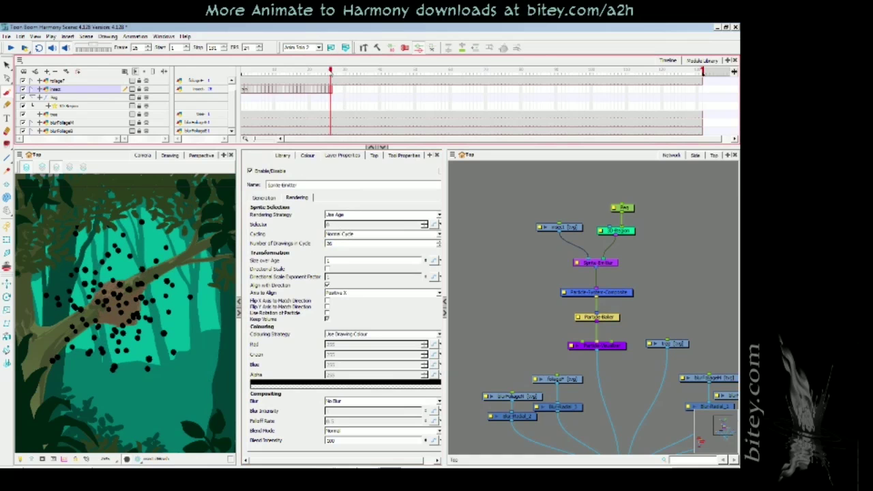
{"action": "left_click_drag", "start_coordinate": [331, 71], "coordinate": [222, 87]}
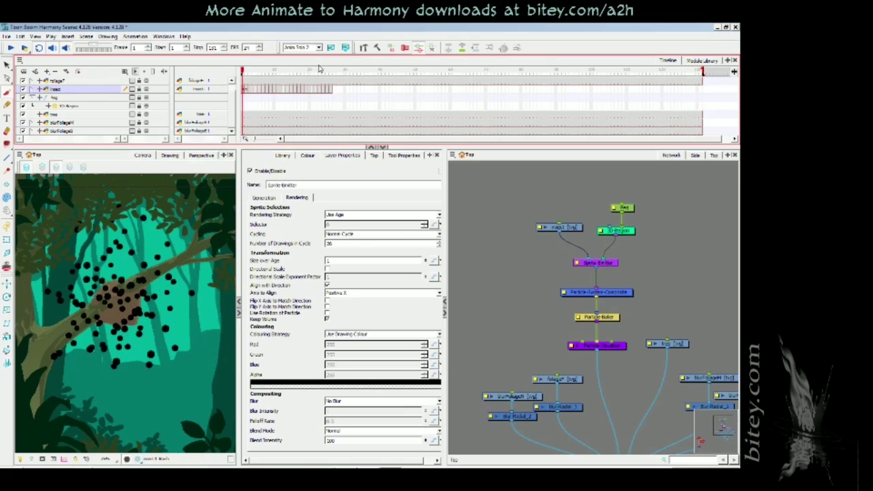
{"action": "key", "text": "Return"}
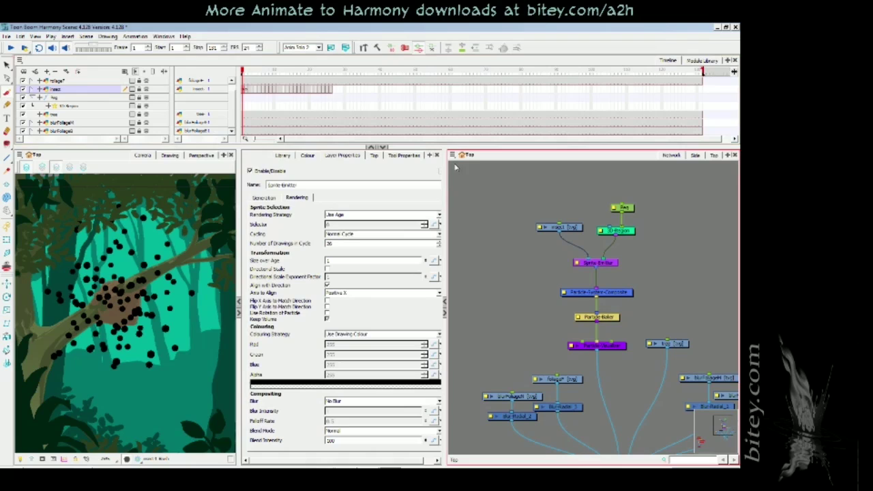
- Set the Sprite-Emitter's Age at Birth to 11 and scrub the timeline to frame 12
{"action": "left_click", "coordinate": [264, 198]}
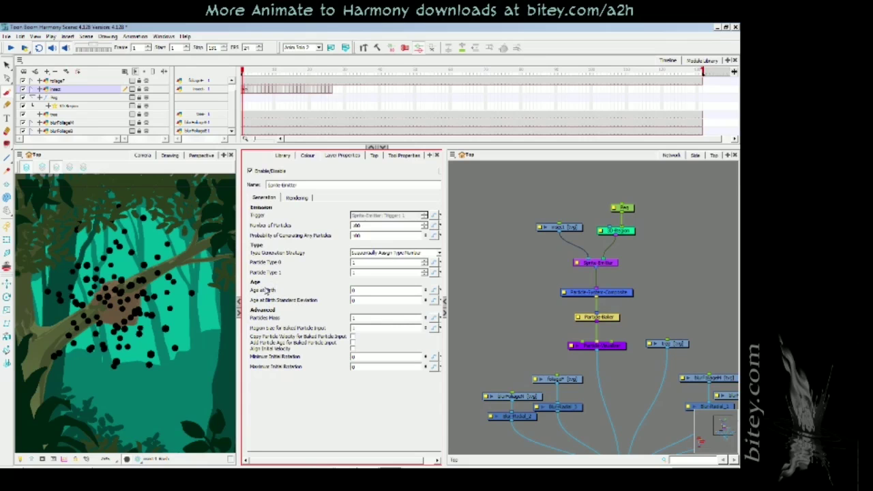
{"action": "left_click", "coordinate": [247, 80]}
{"action": "key", "text": "Return"}
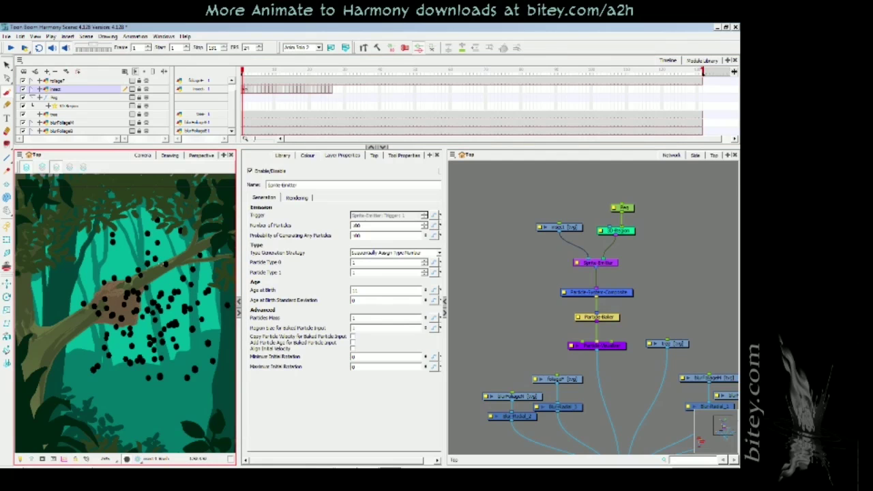
{"action": "left_click_drag", "start_coordinate": [246, 73], "coordinate": [280, 71]}
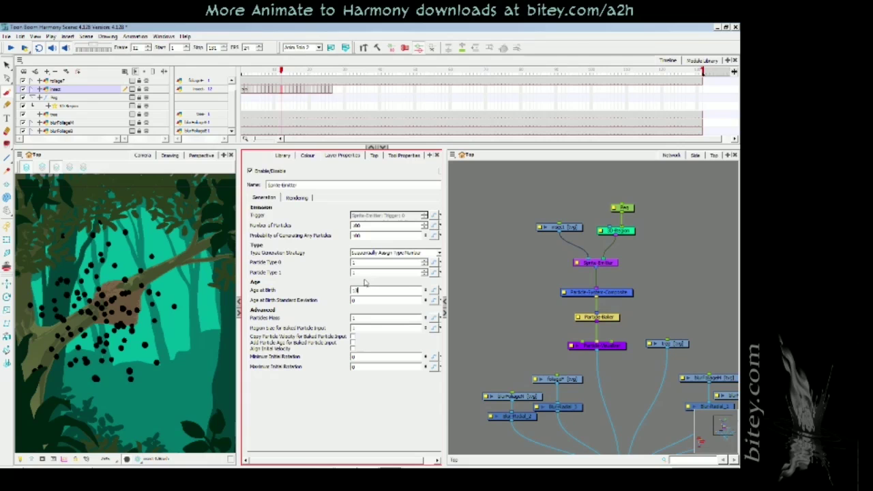
- Set the Sprite-Emitter's Age at Birth to 13 and its Age at Birth Standard Deviation to 12
{"action": "key", "text": "Return"}
{"action": "mouse_move", "coordinate": [283, 73]}
{"action": "left_mouse_down"}
{"action": "mouse_move", "coordinate": [243, 74]}
{"action": "mouse_move", "coordinate": [281, 71]}
{"action": "left_mouse_up"}
{"action": "left_click", "coordinate": [355, 316]}
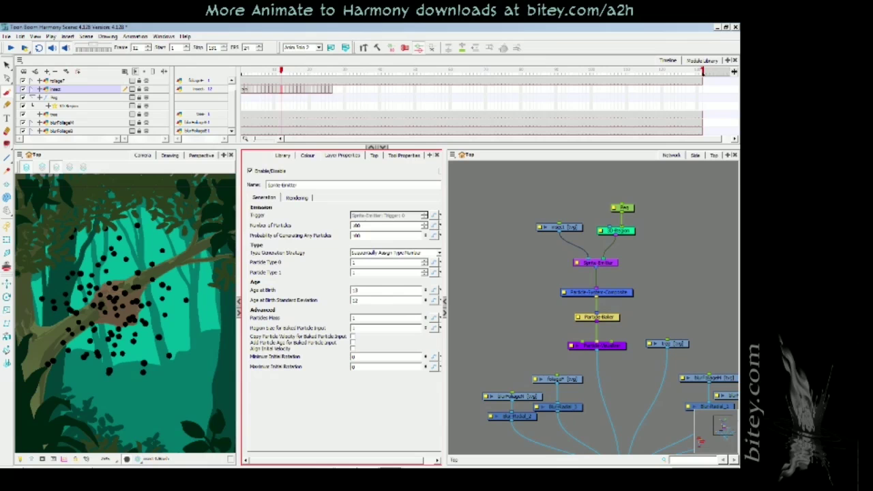
- Scrub the timeline and play the animation from frame 1 to check the insects' varied motion, ending at frame 1
{"action": "mouse_move", "coordinate": [280, 71]}
{"action": "left_mouse_down"}
{"action": "mouse_move", "coordinate": [244, 71]}
{"action": "mouse_move", "coordinate": [359, 71]}
{"action": "mouse_move", "coordinate": [296, 69]}
{"action": "left_mouse_up"}
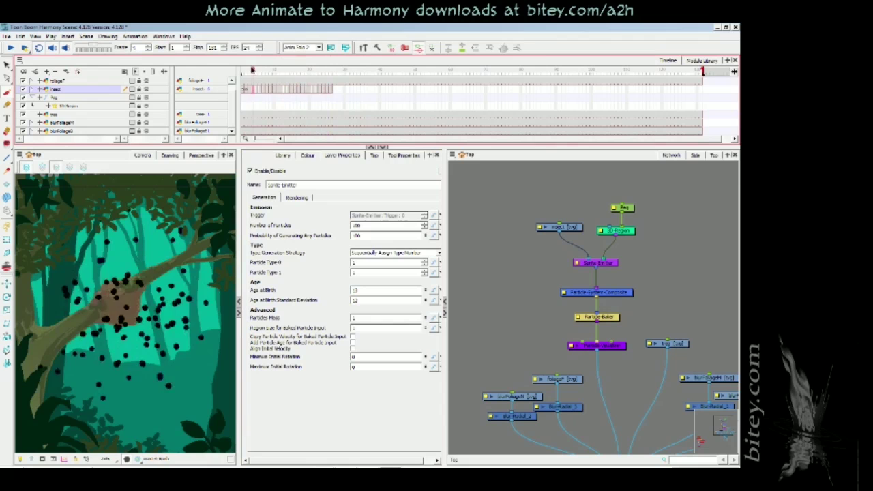
{"action": "left_click_drag", "start_coordinate": [256, 71], "coordinate": [175, 65]}
{"action": "key", "text": "Return"}
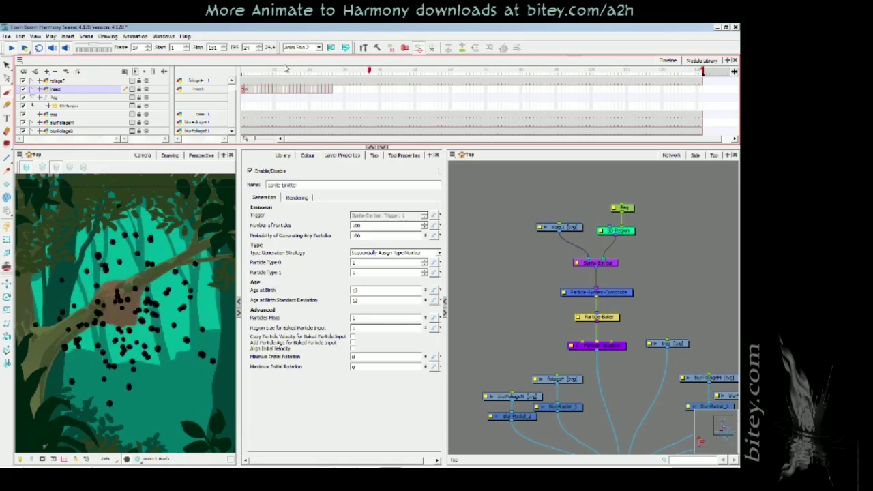
{"action": "left_click_drag", "start_coordinate": [278, 71], "coordinate": [230, 70]}
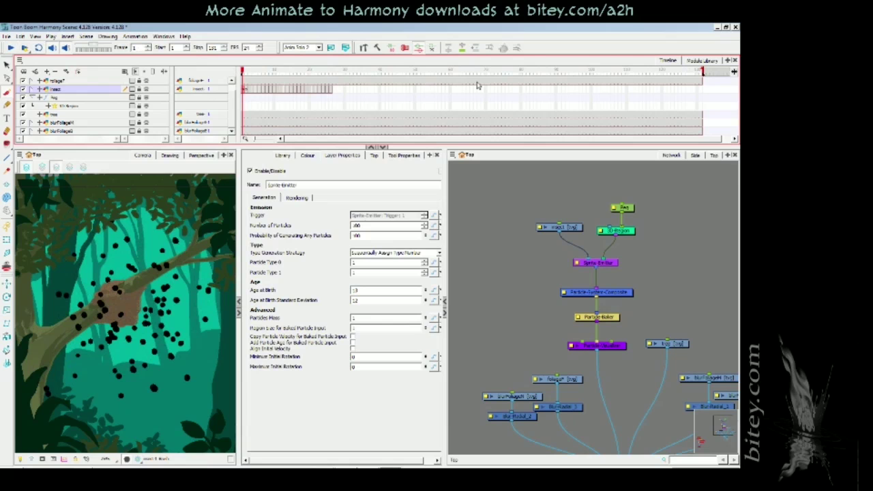
- Add a peg beside the Particle-Visualizer in the network and connect it to that node's input
{"action": "key", "text": "Escape"}
{"action": "key", "text": "Return"}
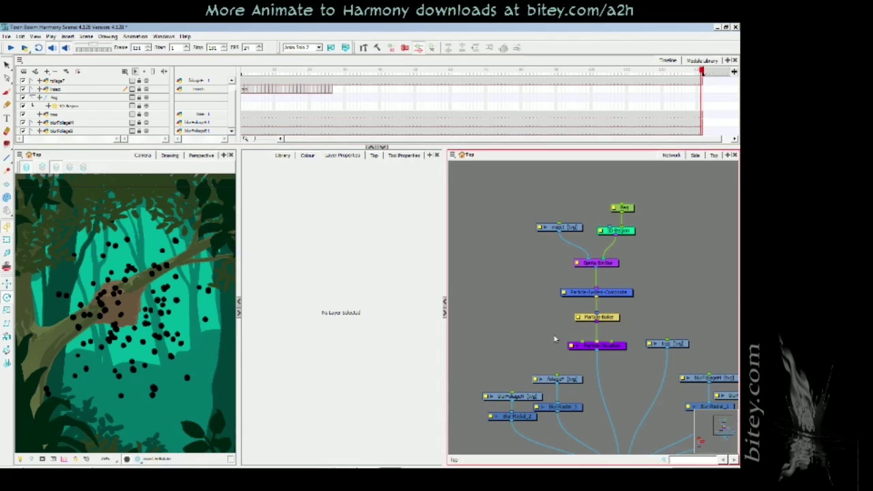
{"action": "left_click", "coordinate": [573, 346]}
{"action": "key", "text": "ctrl+p"}
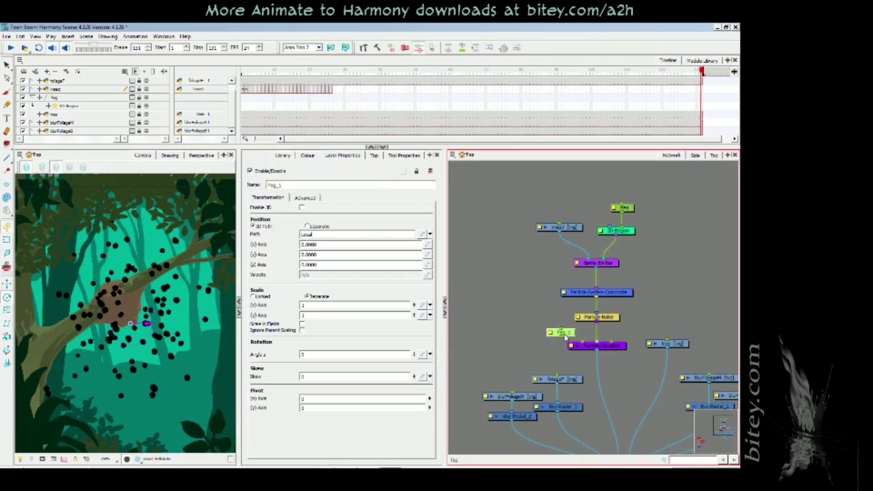
{"action": "mouse_move", "coordinate": [550, 329]}
{"action": "left_mouse_down"}
{"action": "mouse_move", "coordinate": [583, 342]}
{"action": "mouse_move", "coordinate": [552, 320]}
{"action": "left_mouse_up"}
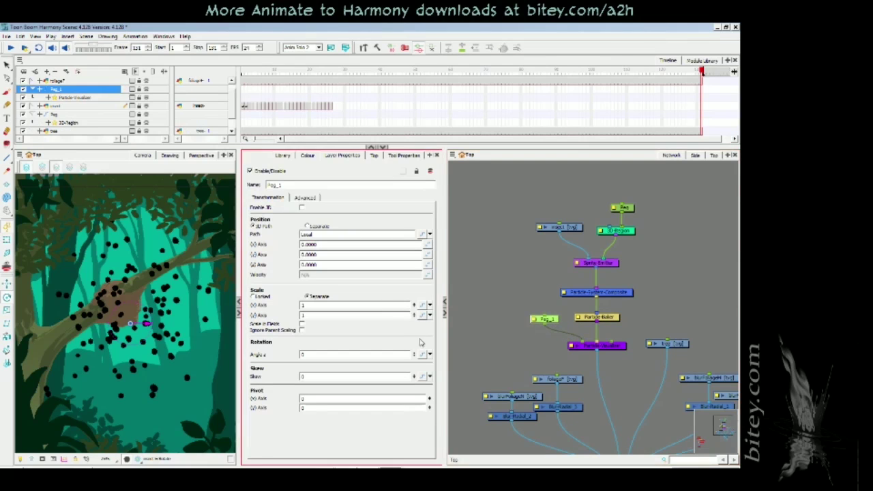
- Place the new peg's pivot on the brown shape and shift the insect swarm slightly up and left around it
{"action": "left_click_drag", "start_coordinate": [131, 325], "coordinate": [119, 308]}
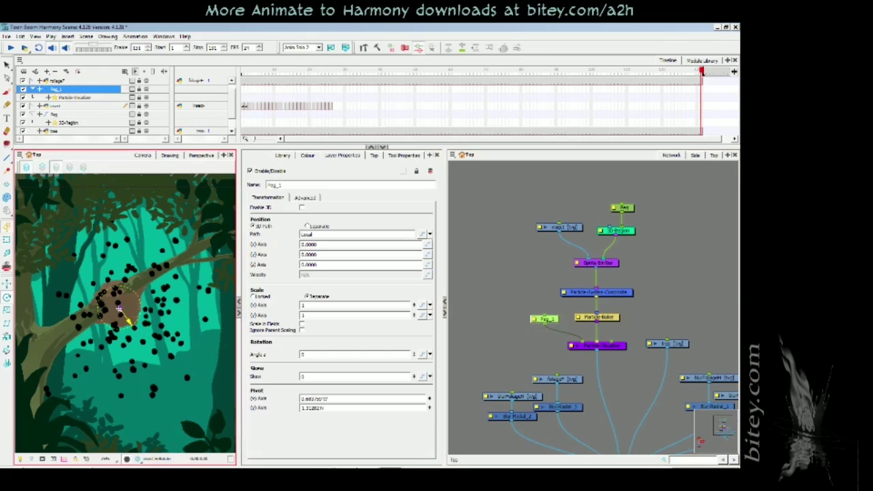
{"action": "key", "text": "alt+2"}
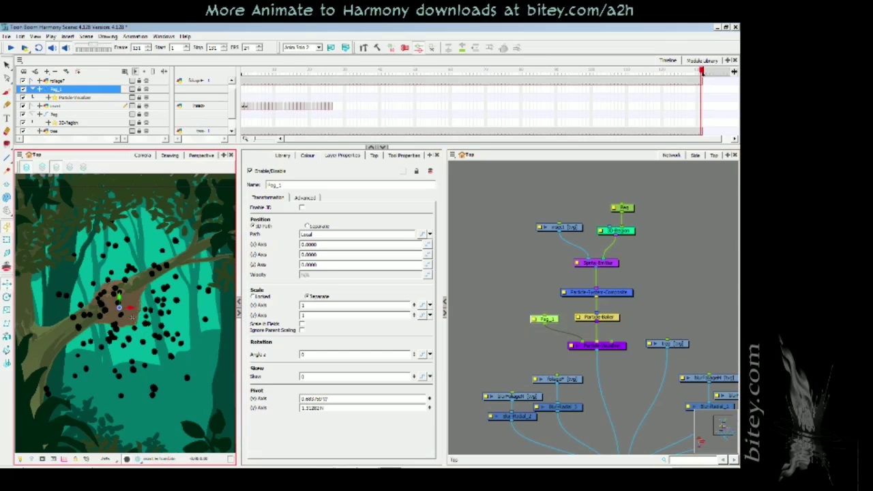
{"action": "mouse_move", "coordinate": [171, 322]}
{"action": "left_mouse_down"}
{"action": "mouse_move", "coordinate": [156, 316]}
{"action": "mouse_move", "coordinate": [158, 304]}
{"action": "mouse_move", "coordinate": [140, 316]}
{"action": "mouse_move", "coordinate": [154, 318]}
{"action": "left_mouse_up"}
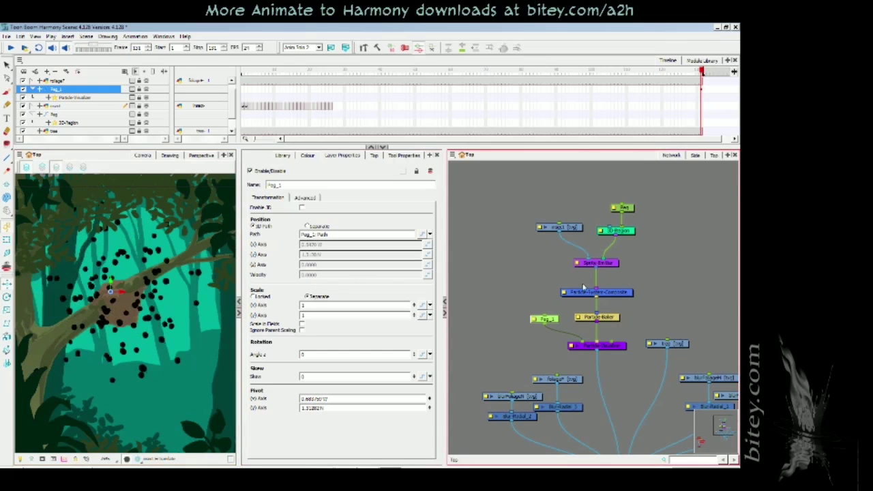
- Show the Sprite-Emitter's properties
{"action": "left_click", "coordinate": [600, 264]}
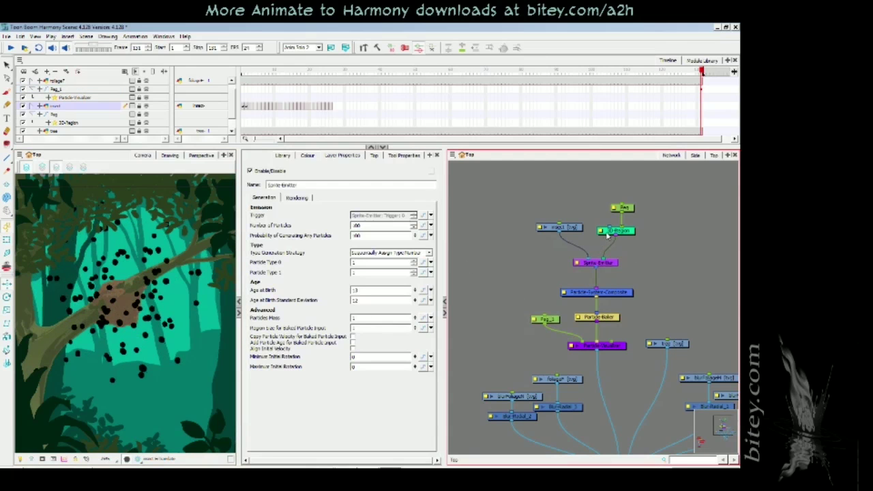